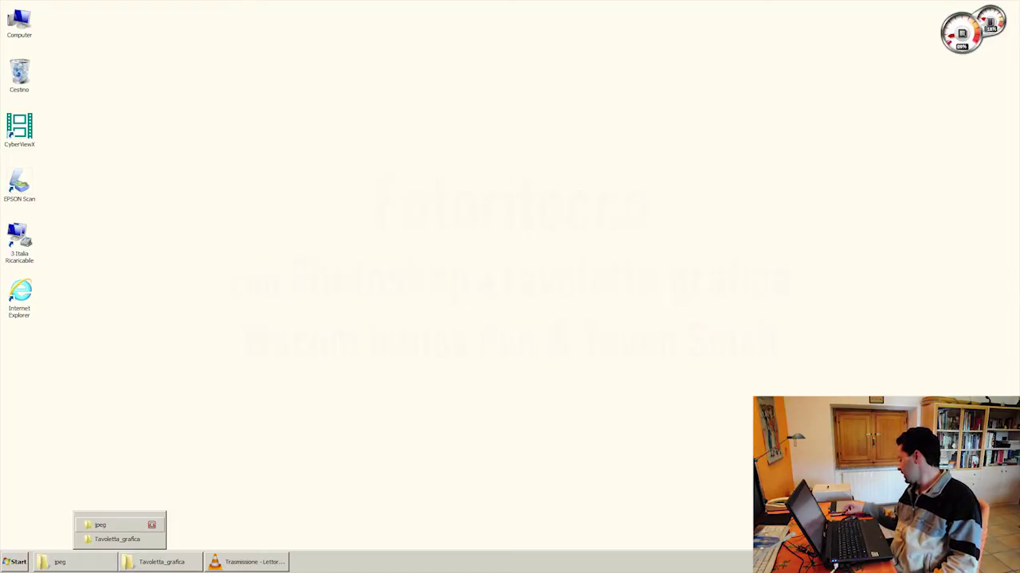
# Bring up the jpeg photo folder from the taskbar preview list
pyautogui.click(100, 525)
# Open DSC_4285.JPG in Adobe Photoshop CS6 through the Apri con menu
pyautogui.rightClick(438, 250)
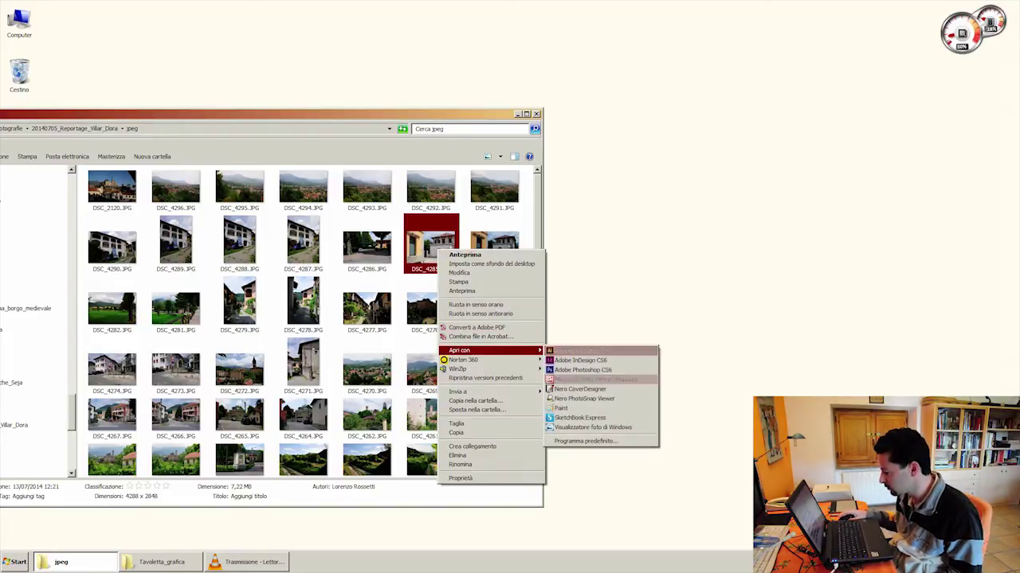
pyautogui.click(583, 369)
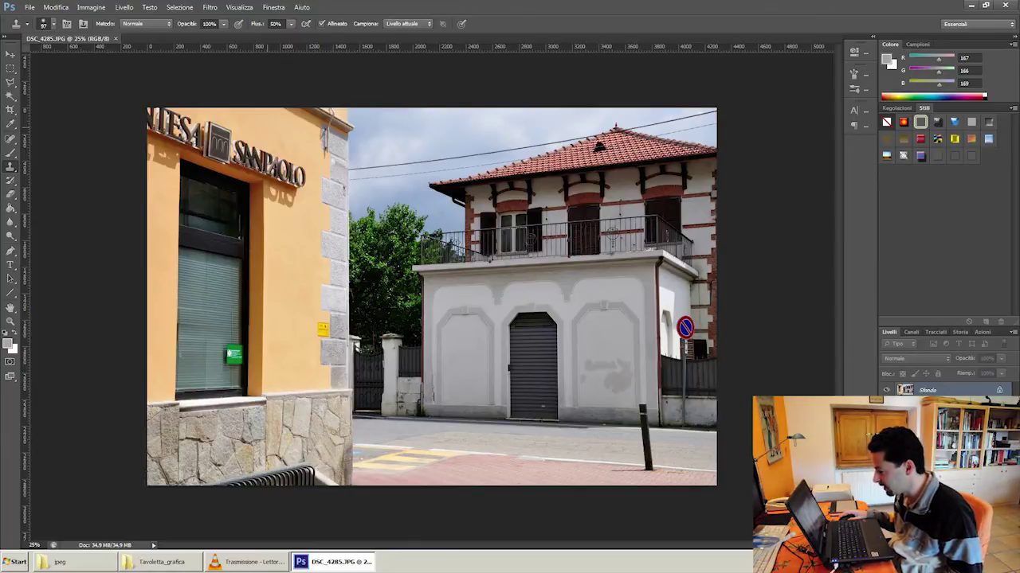
# Zoom in on the SANPAOLO bank sign, dismissing the Clone Stamp missing-source warning
pyautogui.hotkey('ctrl', '+')
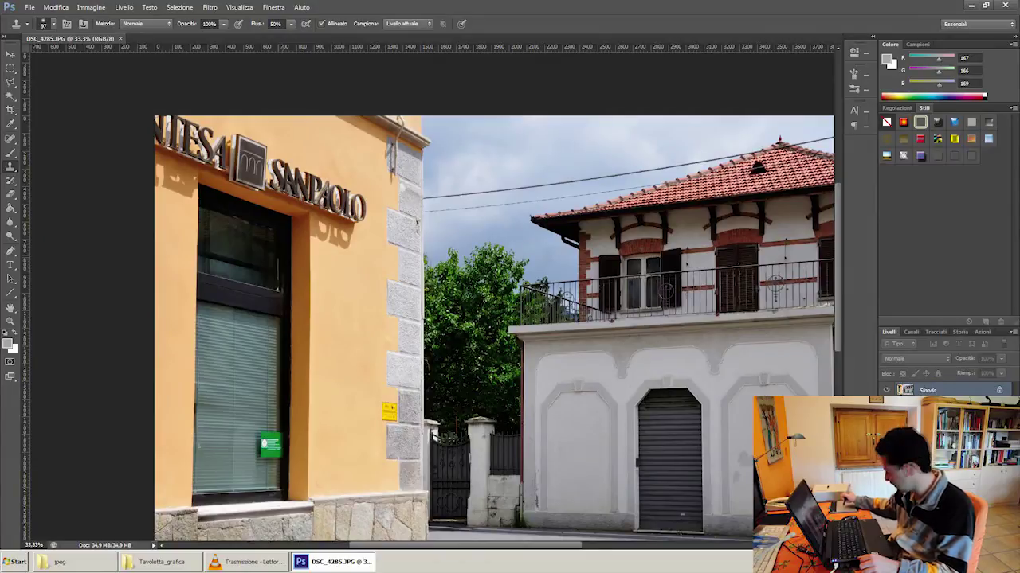
pyautogui.click(416, 223)
pyautogui.press('Return')
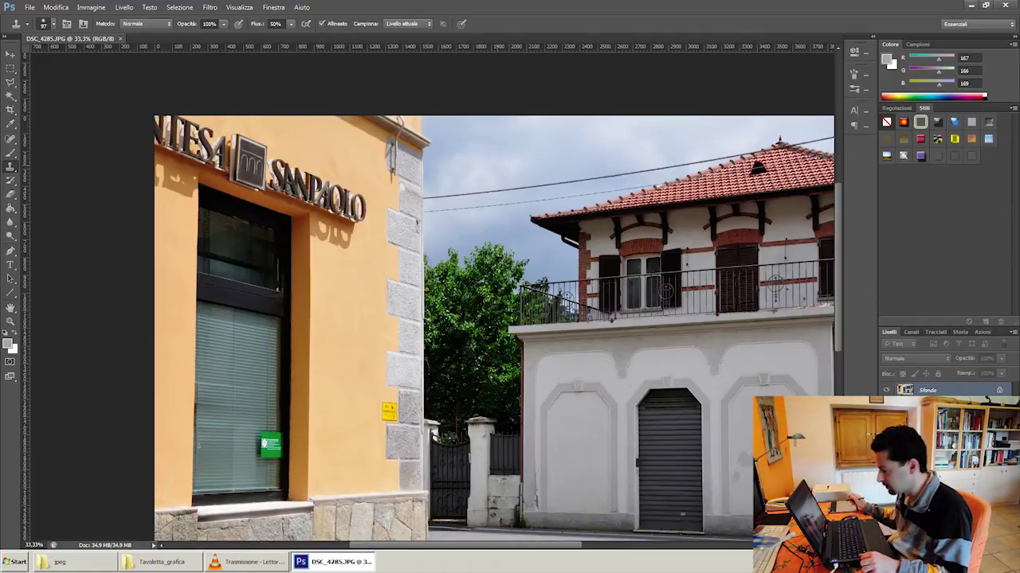
pyautogui.hotkey('ctrl', '+')
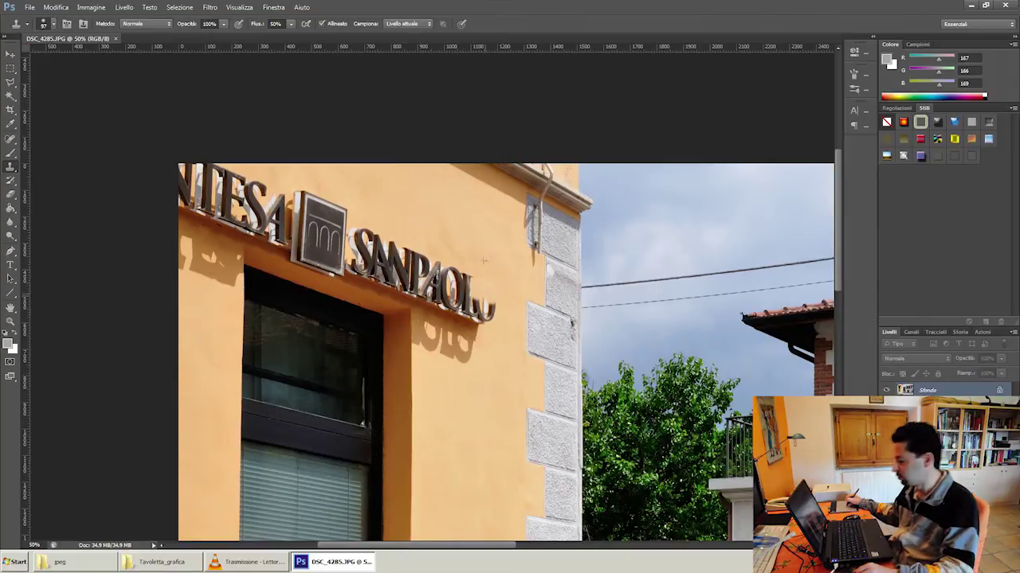
# Clone orange wall texture over the SANPAOLO letters and the square bank logo box
pyautogui.click(492, 311)
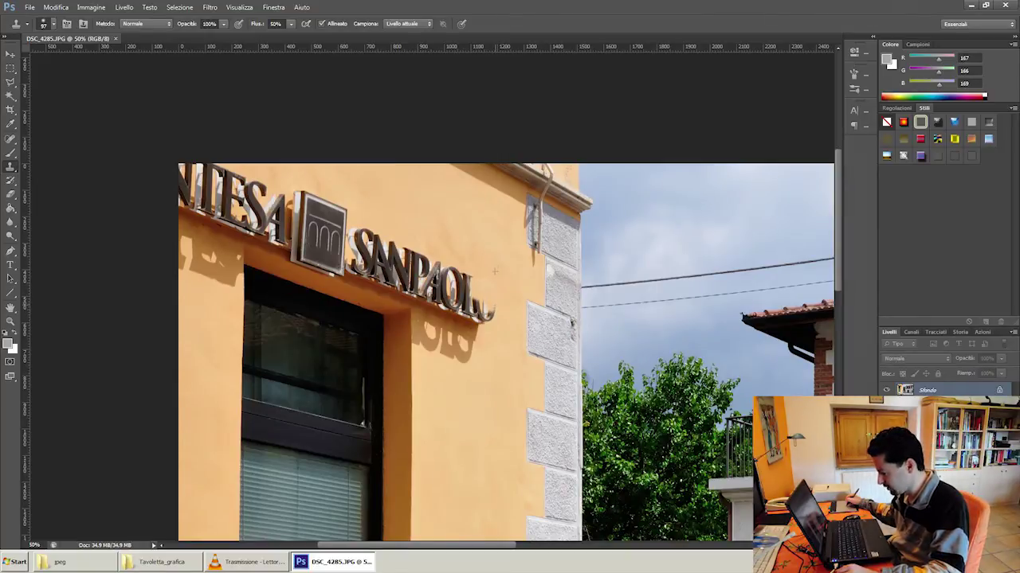
pyautogui.moveTo(482, 307)
pyautogui.mouseDown()
pyautogui.moveTo(473, 307)
pyautogui.moveTo(465, 282)
pyautogui.moveTo(438, 279)
pyautogui.moveTo(462, 303)
pyautogui.mouseUp()
pyautogui.moveTo(422, 261)
pyautogui.mouseDown()
pyautogui.moveTo(416, 278)
pyautogui.moveTo(454, 302)
pyautogui.mouseUp()
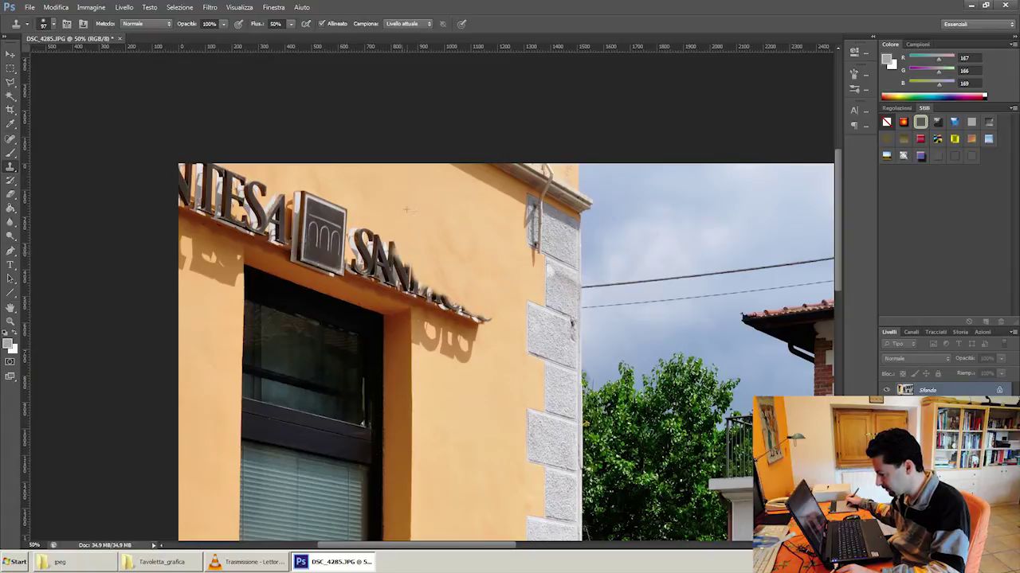
pyautogui.moveTo(364, 235)
pyautogui.mouseDown()
pyautogui.moveTo(389, 264)
pyautogui.moveTo(458, 297)
pyautogui.mouseUp()
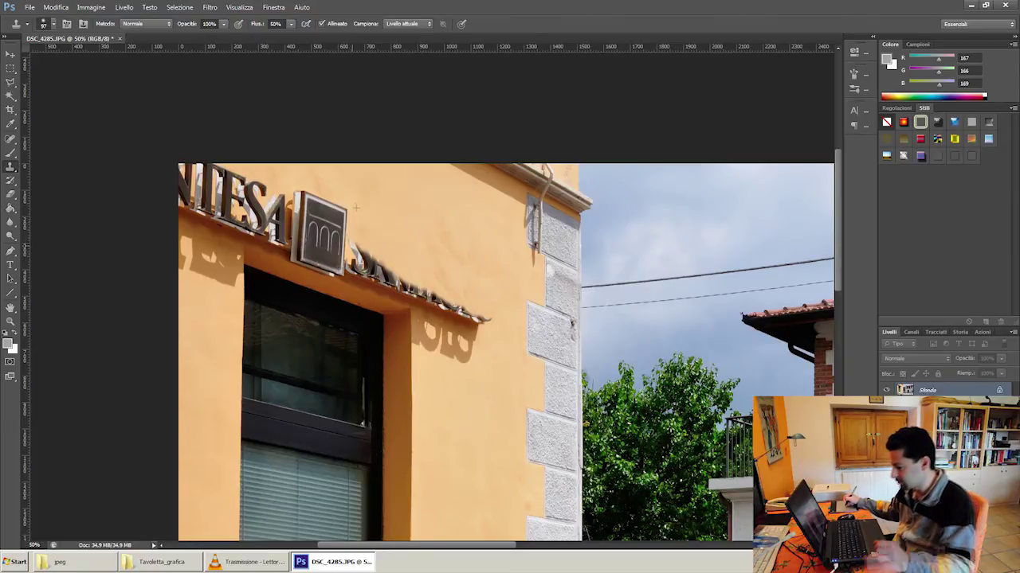
pyautogui.moveTo(379, 267)
pyautogui.mouseDown()
pyautogui.moveTo(328, 209)
pyautogui.moveTo(379, 269)
pyautogui.moveTo(327, 212)
pyautogui.moveTo(299, 238)
pyautogui.moveTo(335, 251)
pyautogui.mouseUp()
pyautogui.moveTo(342, 203); pyautogui.dragTo(298, 239)
pyautogui.moveTo(302, 199)
pyautogui.mouseDown()
pyautogui.moveTo(338, 255)
pyautogui.moveTo(287, 226)
pyautogui.moveTo(279, 207)
pyautogui.moveTo(242, 228)
pyautogui.moveTo(260, 216)
pyautogui.mouseUp()
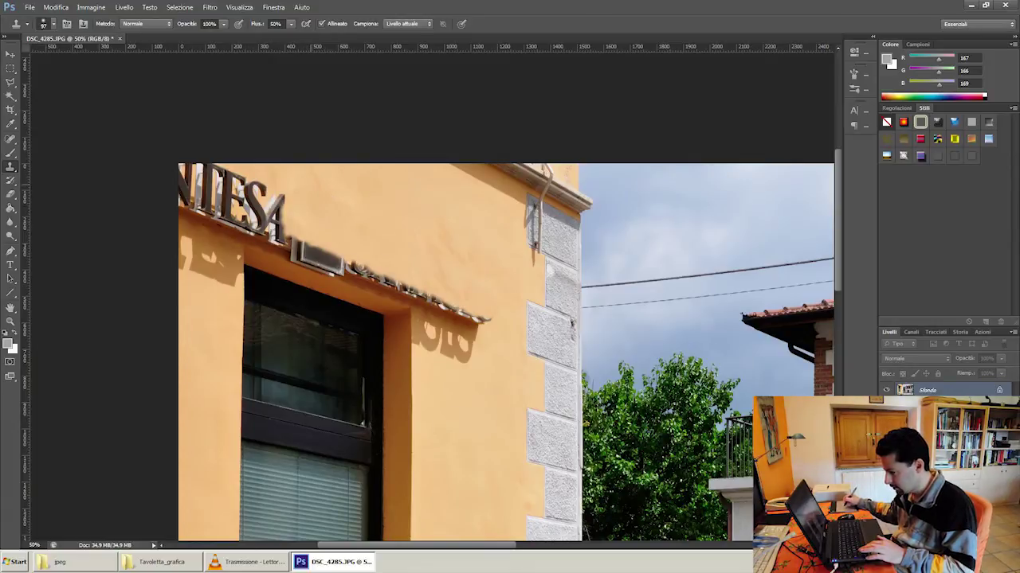
# Erase the NTESA lettering with cloned wall texture
pyautogui.moveTo(280, 197)
pyautogui.mouseDown()
pyautogui.moveTo(265, 219)
pyautogui.moveTo(191, 176)
pyautogui.mouseUp()
pyautogui.moveTo(259, 211); pyautogui.dragTo(191, 171)
pyautogui.moveTo(244, 199); pyautogui.dragTo(225, 204)
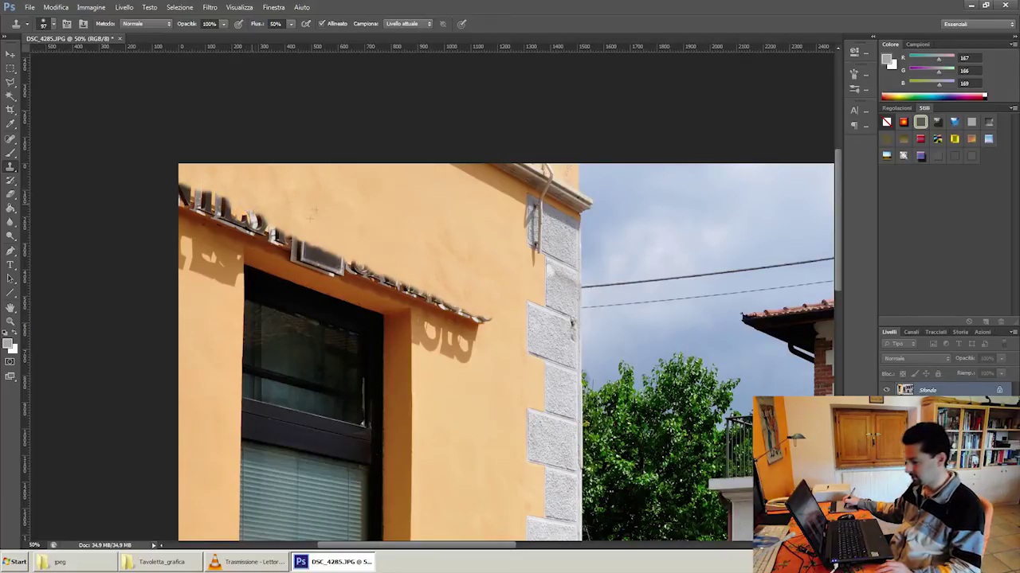
pyautogui.moveTo(264, 217)
pyautogui.mouseDown()
pyautogui.moveTo(242, 221)
pyautogui.moveTo(191, 197)
pyautogui.mouseUp()
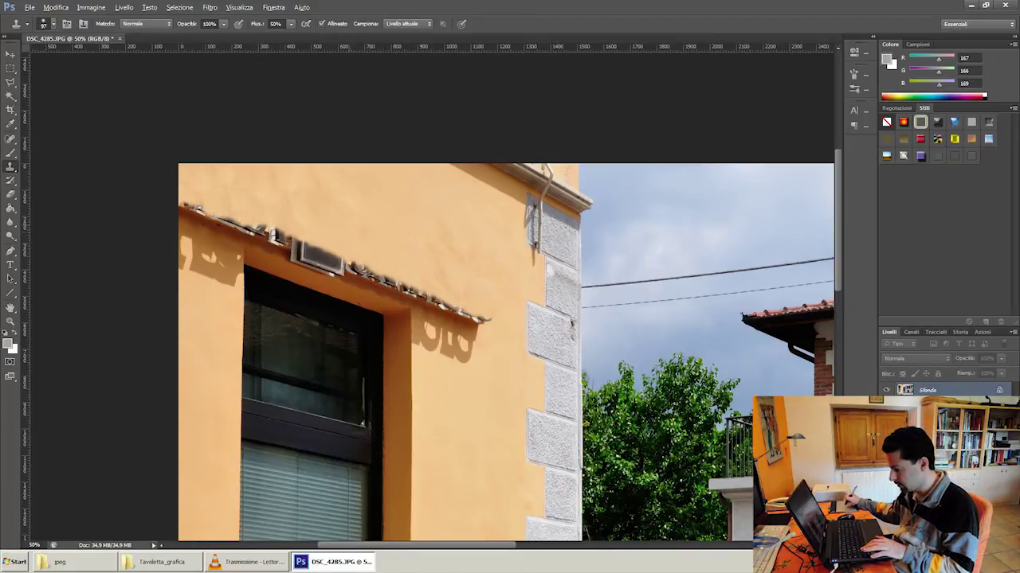
# Clear the sign remnants on the ledge, the letter shadows, and the dark patch beside the window
pyautogui.moveTo(303, 249); pyautogui.dragTo(482, 331)
pyautogui.moveTo(358, 271)
pyautogui.mouseDown()
pyautogui.moveTo(482, 331)
pyautogui.moveTo(426, 302)
pyautogui.mouseUp()
pyautogui.moveTo(442, 354)
pyautogui.mouseDown()
pyautogui.moveTo(464, 333)
pyautogui.moveTo(436, 337)
pyautogui.mouseUp()
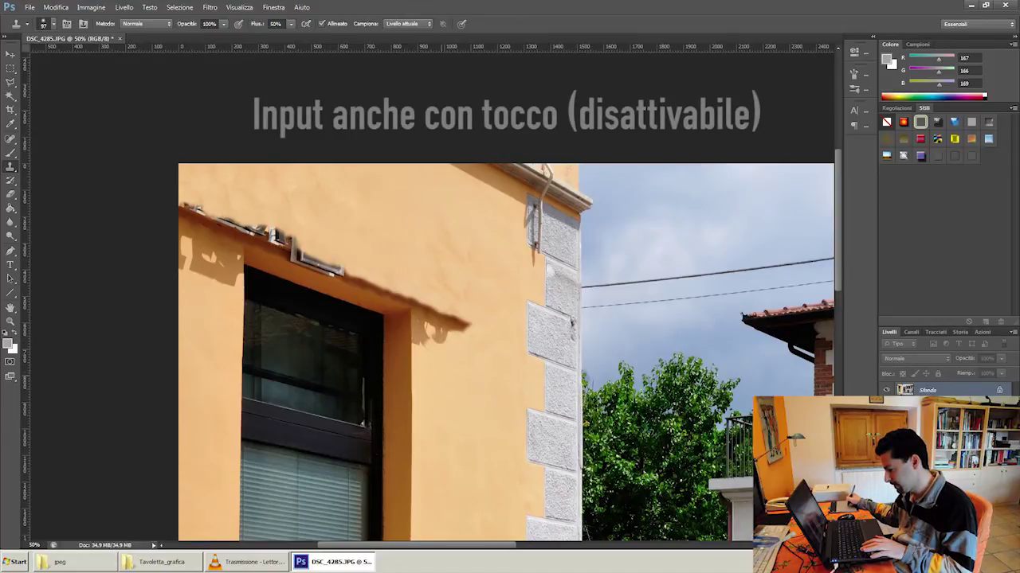
pyautogui.moveTo(436, 340)
pyautogui.mouseDown()
pyautogui.moveTo(466, 327)
pyautogui.moveTo(435, 318)
pyautogui.moveTo(449, 339)
pyautogui.moveTo(424, 311)
pyautogui.moveTo(450, 334)
pyautogui.moveTo(435, 367)
pyautogui.mouseUp()
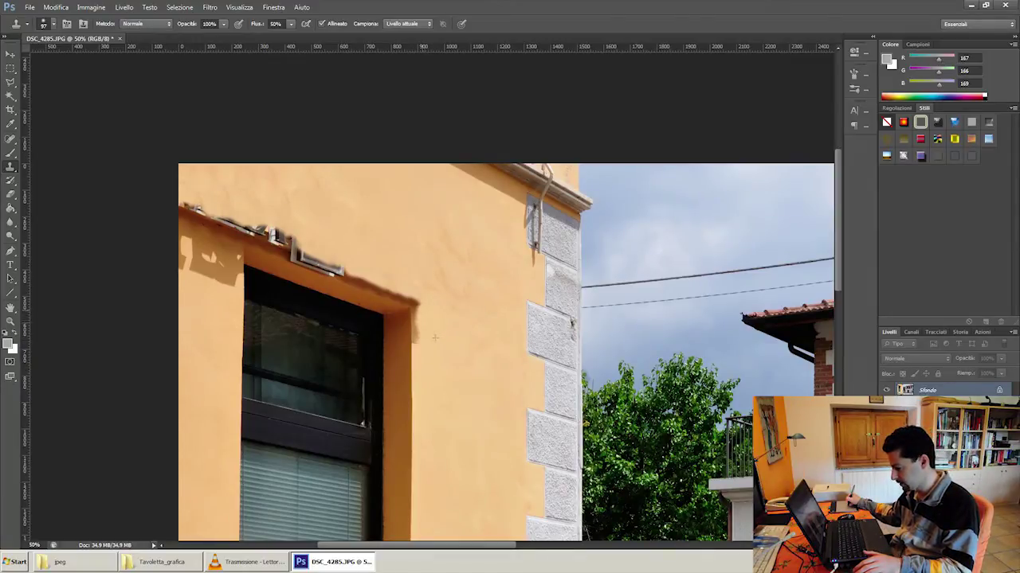
pyautogui.moveTo(417, 291); pyautogui.dragTo(418, 304)
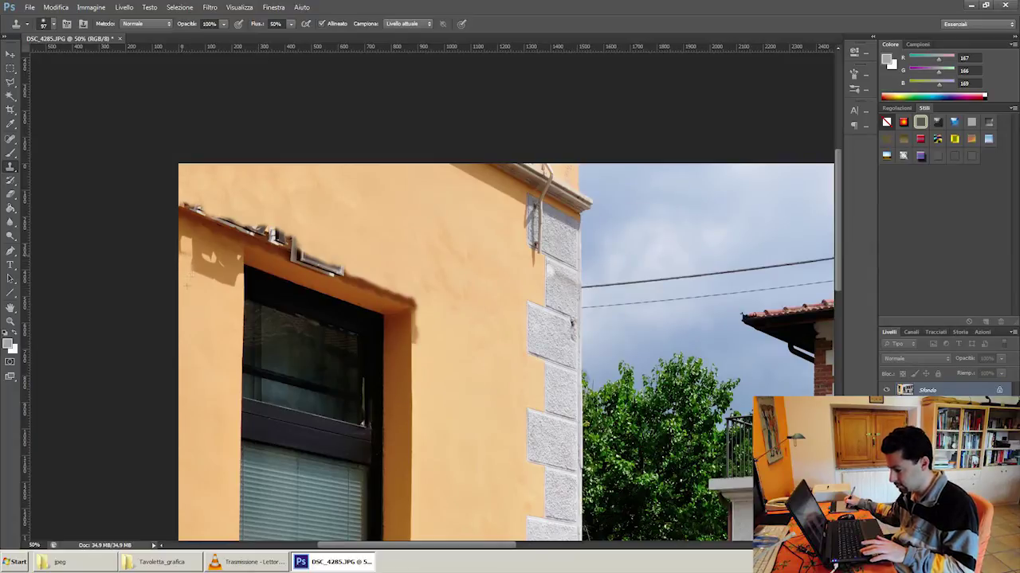
pyautogui.moveTo(197, 266); pyautogui.dragTo(228, 279)
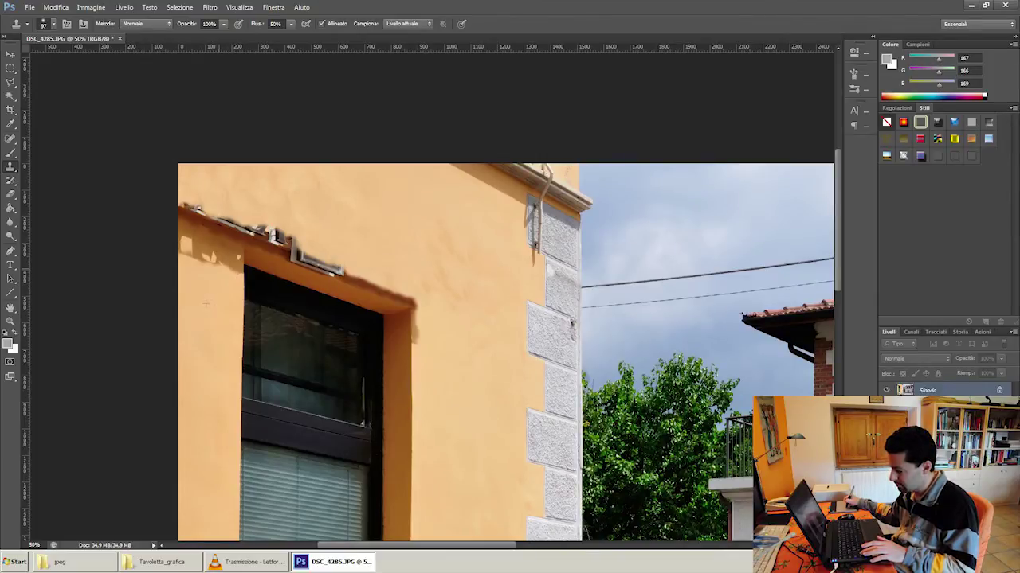
pyautogui.moveTo(214, 258); pyautogui.dragTo(195, 252)
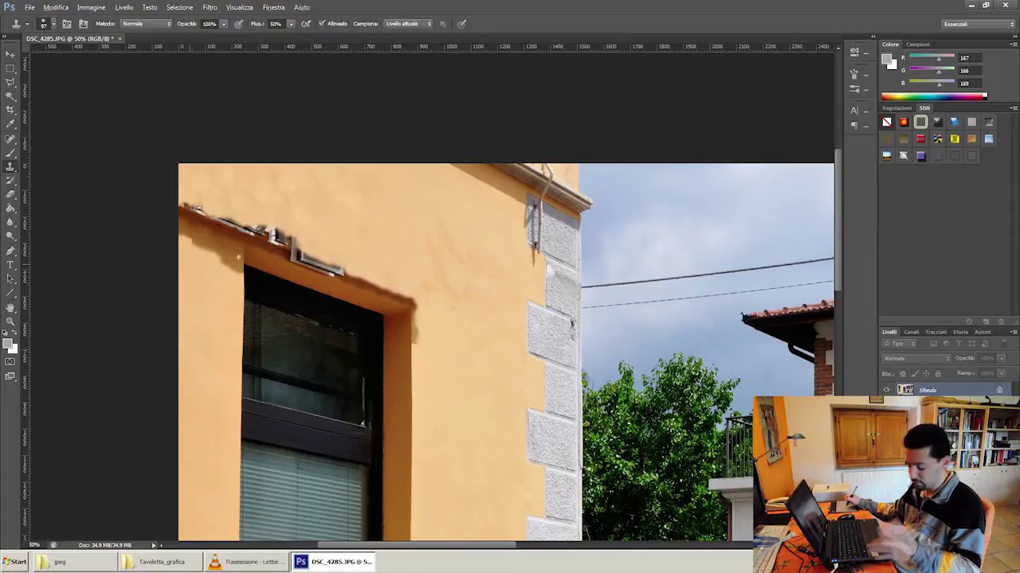
# Lighten the shadows and dark tip at the ledge's left end with cloned wall
pyautogui.moveTo(195, 245)
pyautogui.mouseDown()
pyautogui.moveTo(184, 208)
pyautogui.moveTo(199, 240)
pyautogui.mouseUp()
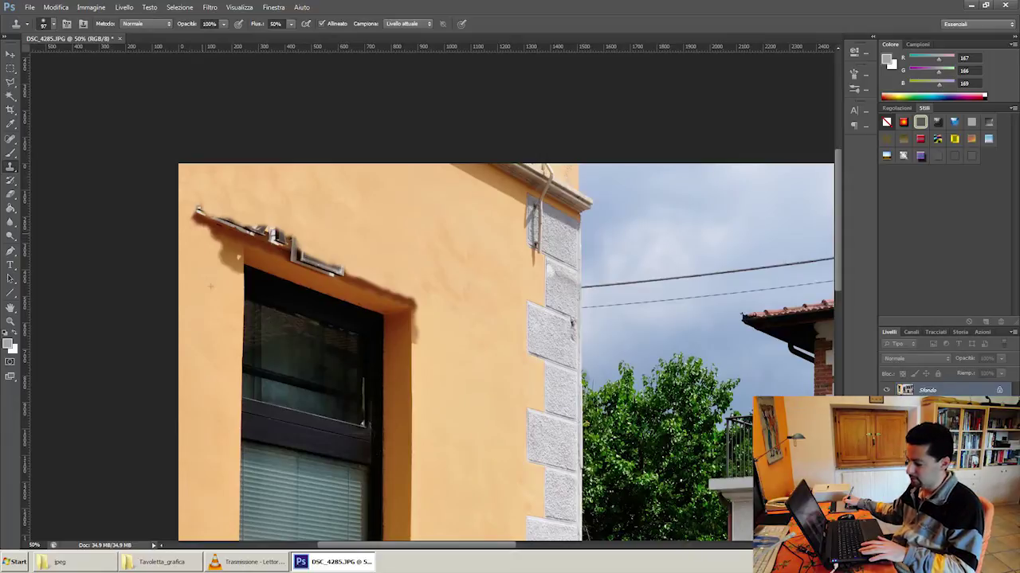
pyautogui.moveTo(218, 240); pyautogui.dragTo(228, 266)
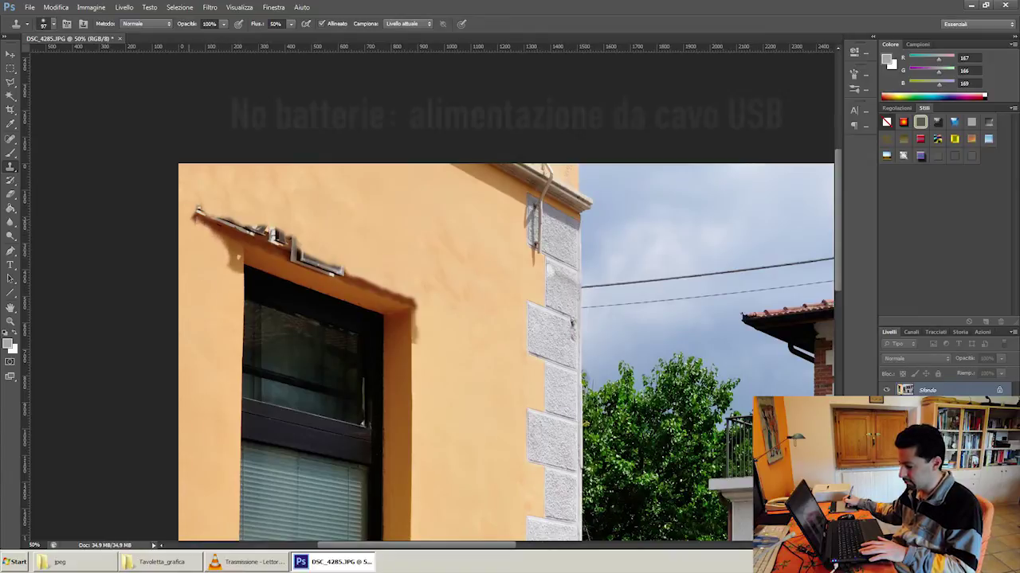
pyautogui.moveTo(194, 212); pyautogui.dragTo(227, 233)
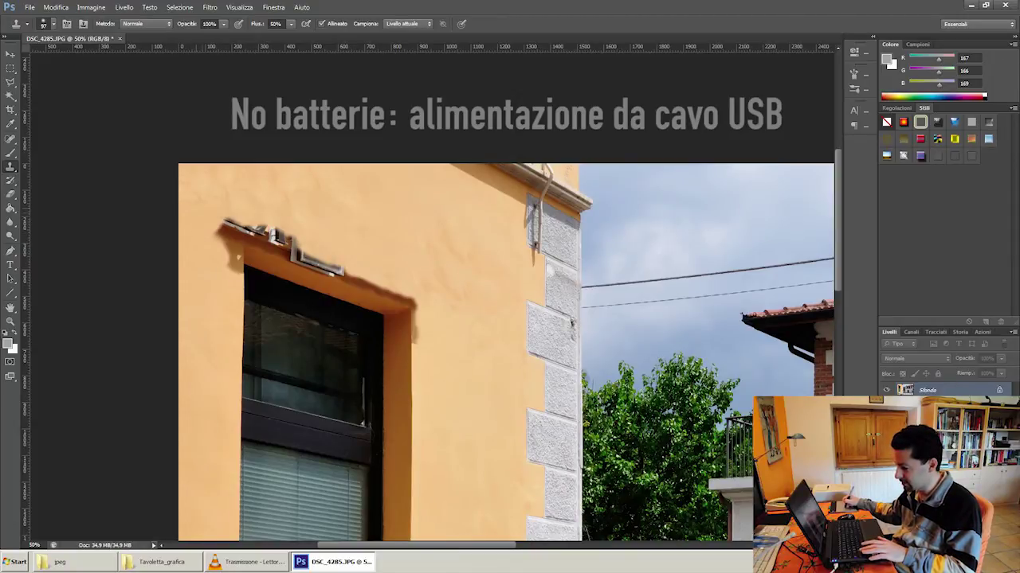
pyautogui.moveTo(215, 226); pyautogui.dragTo(229, 231)
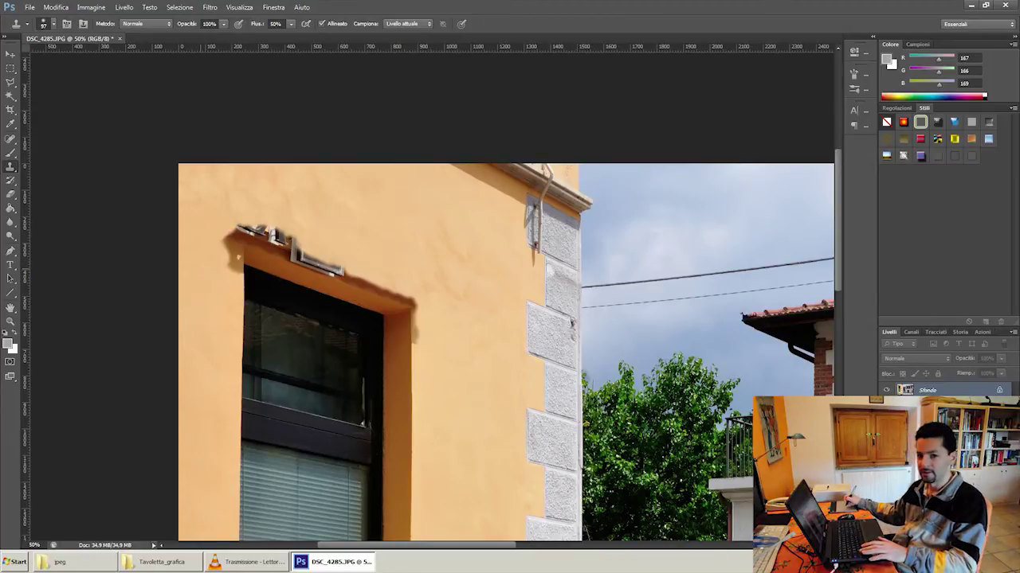
pyautogui.moveTo(234, 233); pyautogui.dragTo(234, 271)
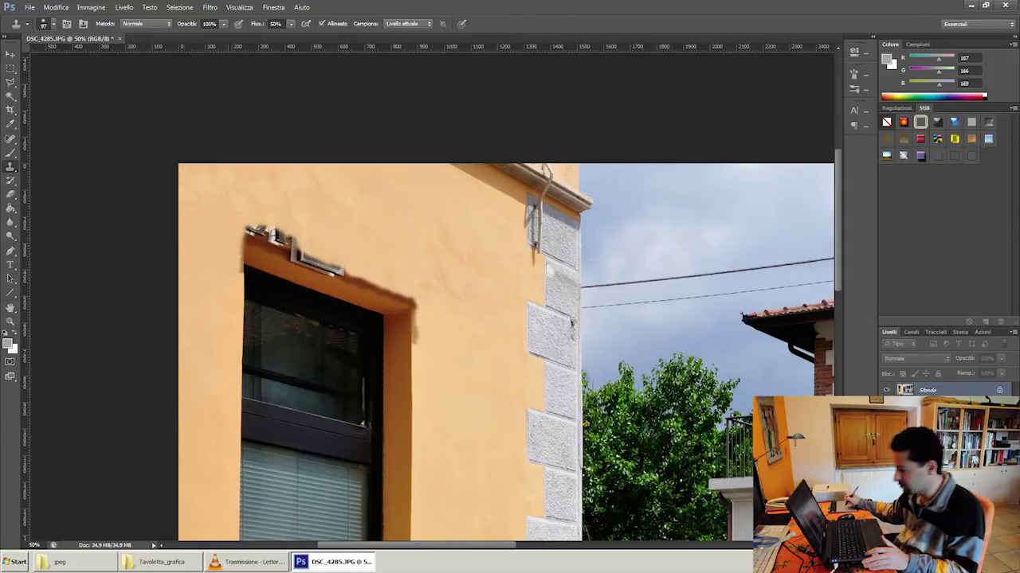
# Clone wall over the small stain, the left sign letters and the lintel's top edge
pyautogui.click(301, 214)
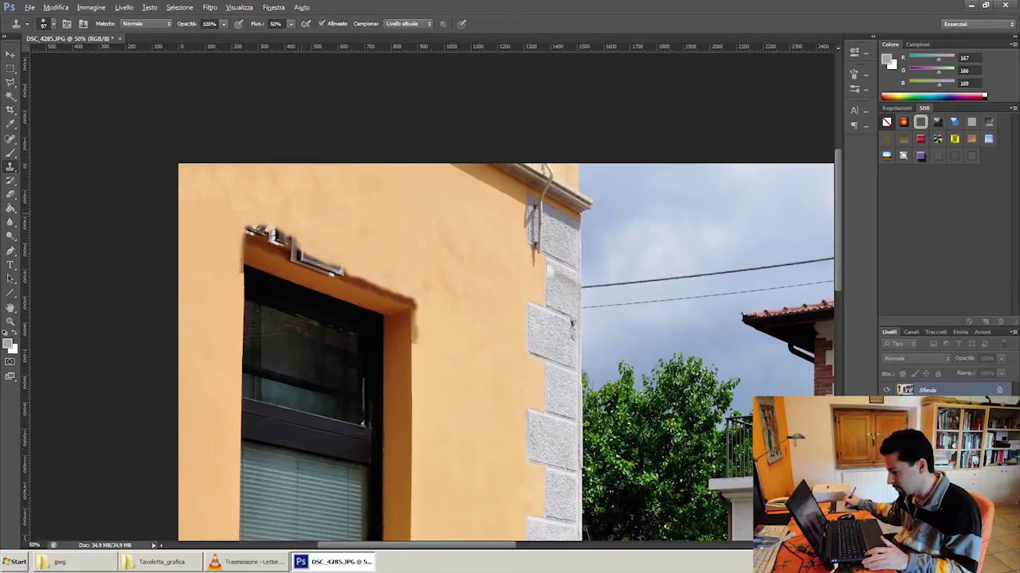
pyautogui.moveTo(246, 228)
pyautogui.mouseDown()
pyautogui.moveTo(295, 239)
pyautogui.moveTo(255, 236)
pyautogui.moveTo(414, 306)
pyautogui.mouseUp()
pyautogui.moveTo(247, 239); pyautogui.dragTo(287, 255)
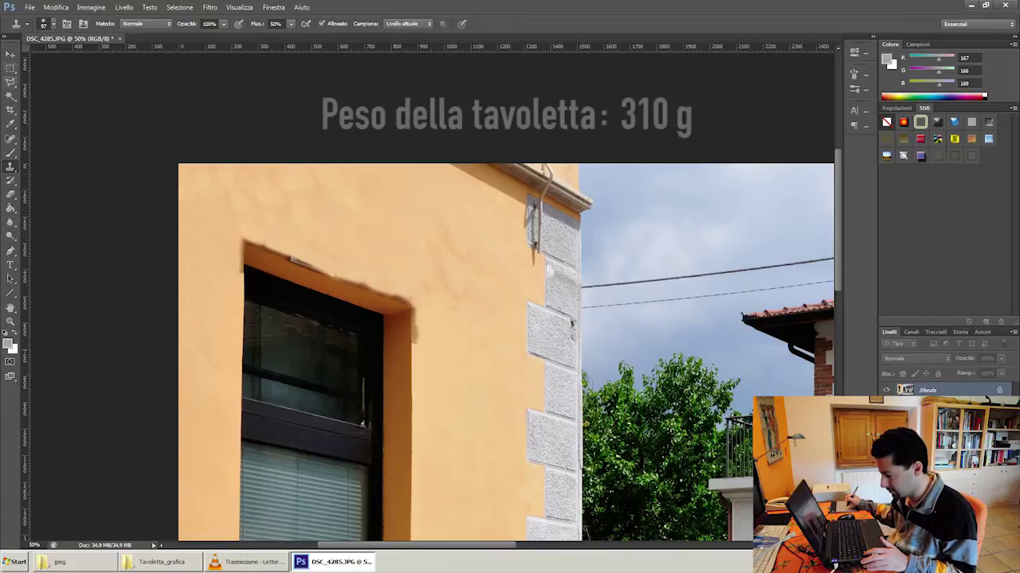
# Trace a Polygonal Lasso selection around the shadow band above the window
pyautogui.click(10, 67)
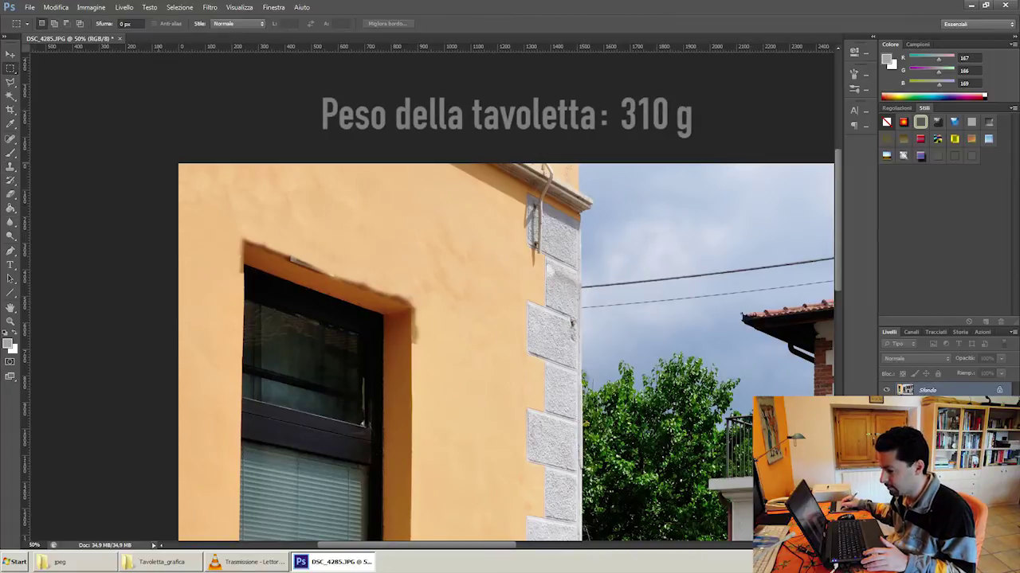
pyautogui.click(11, 81)
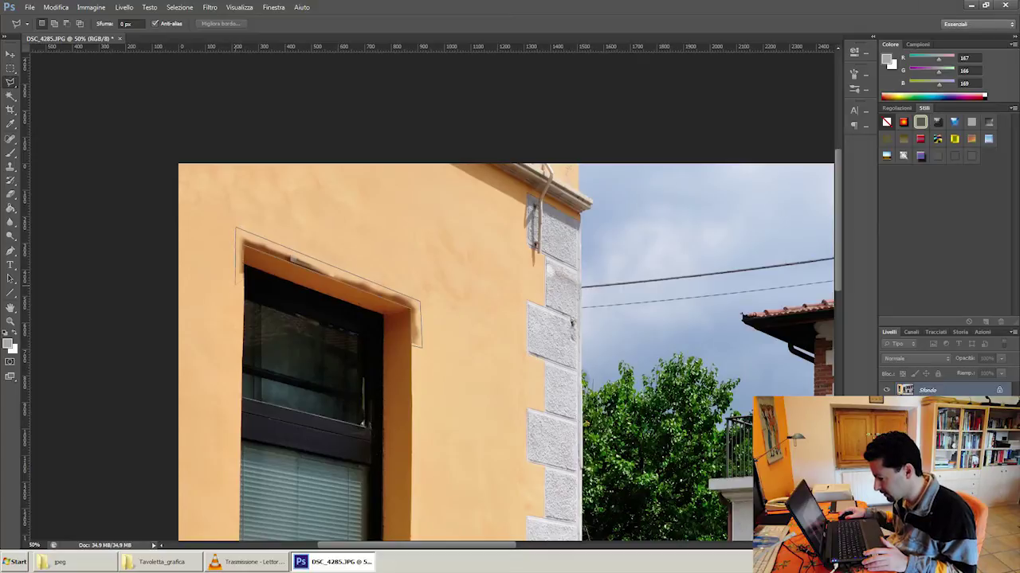
pyautogui.press('Return')
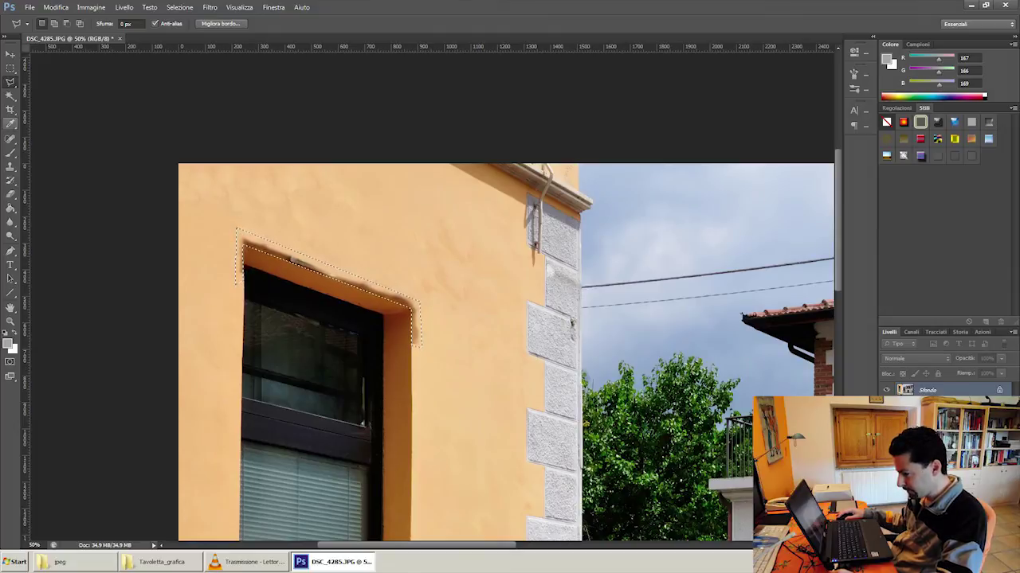
# Sample the orange wall (242, 196, 142) as foreground colour using an 11 x 11 Eyedropper average
pyautogui.click(12, 124)
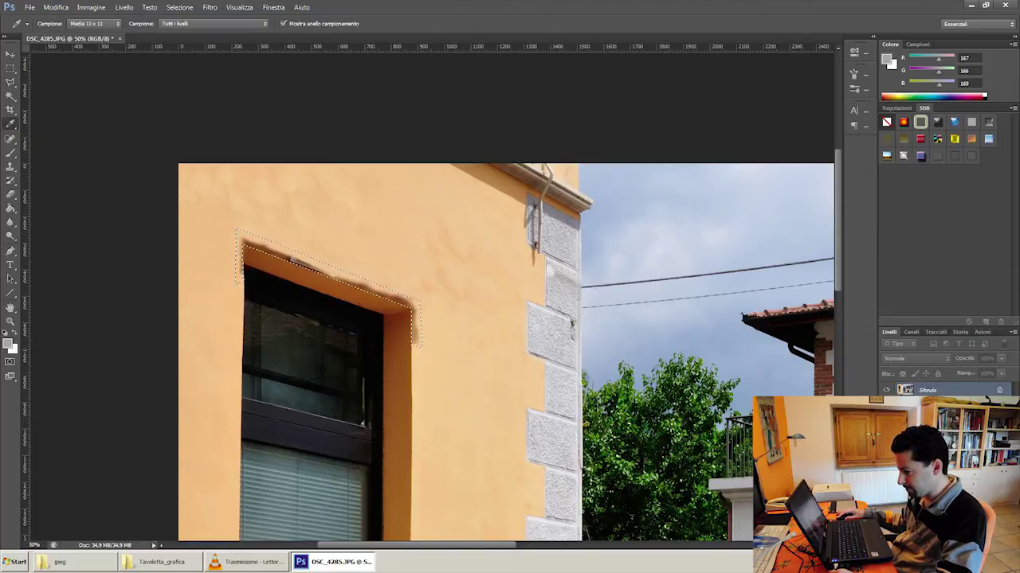
pyautogui.rightClick(318, 221)
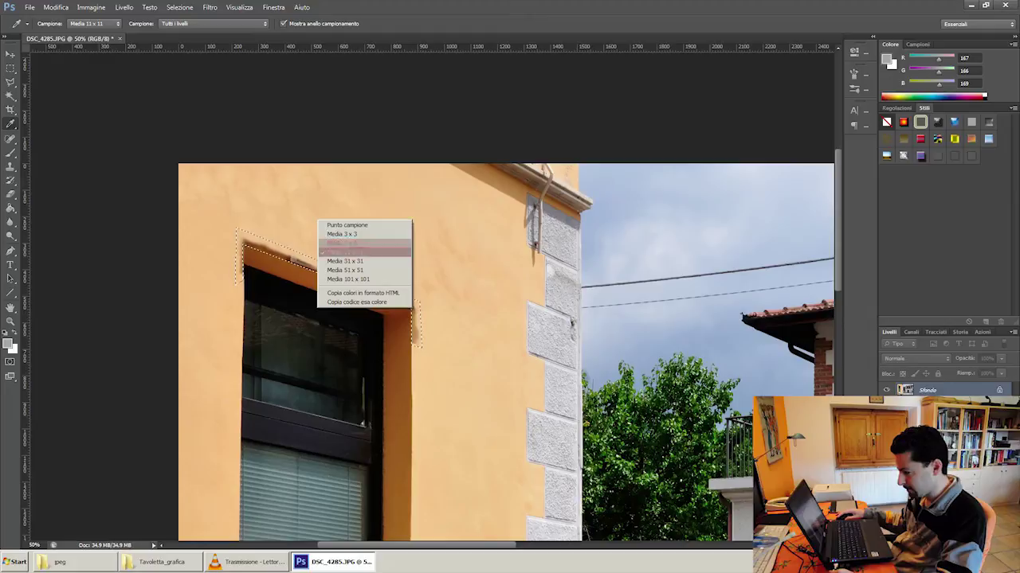
pyautogui.click(345, 252)
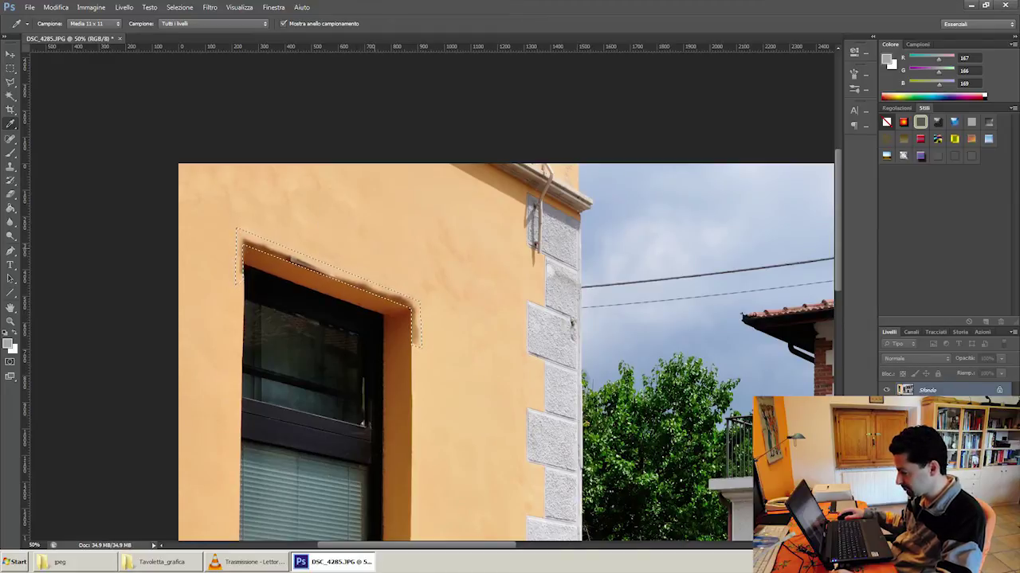
pyautogui.click(317, 221)
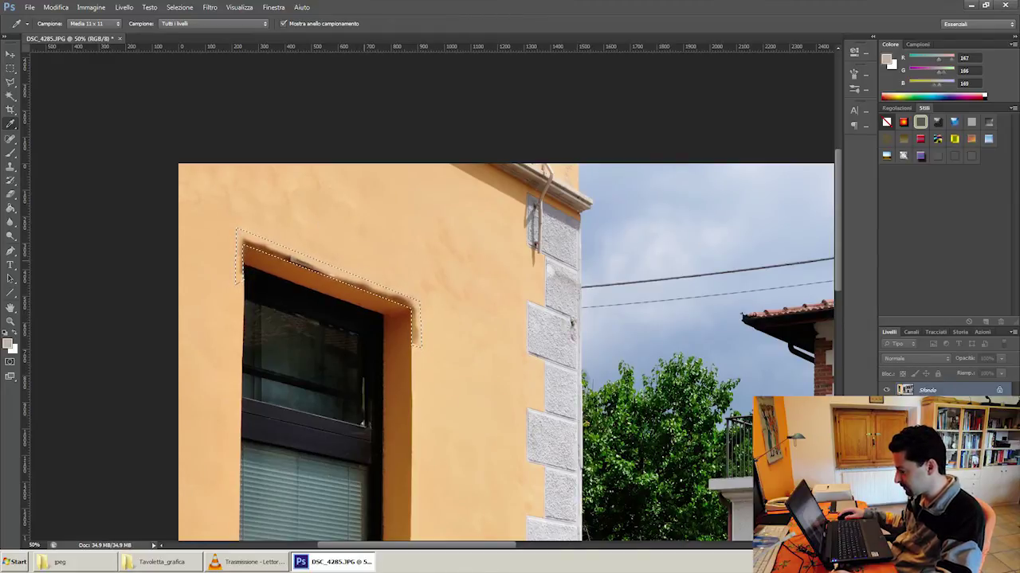
pyautogui.click(357, 250)
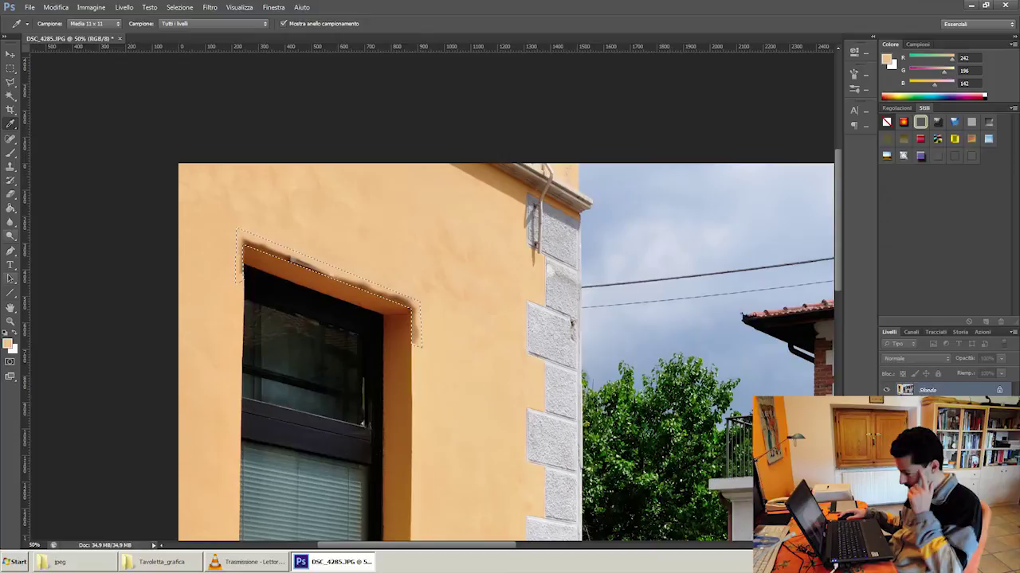
# Brush orange over the selected lintel shadow at 75% opacity and 80% flow
pyautogui.press('b')
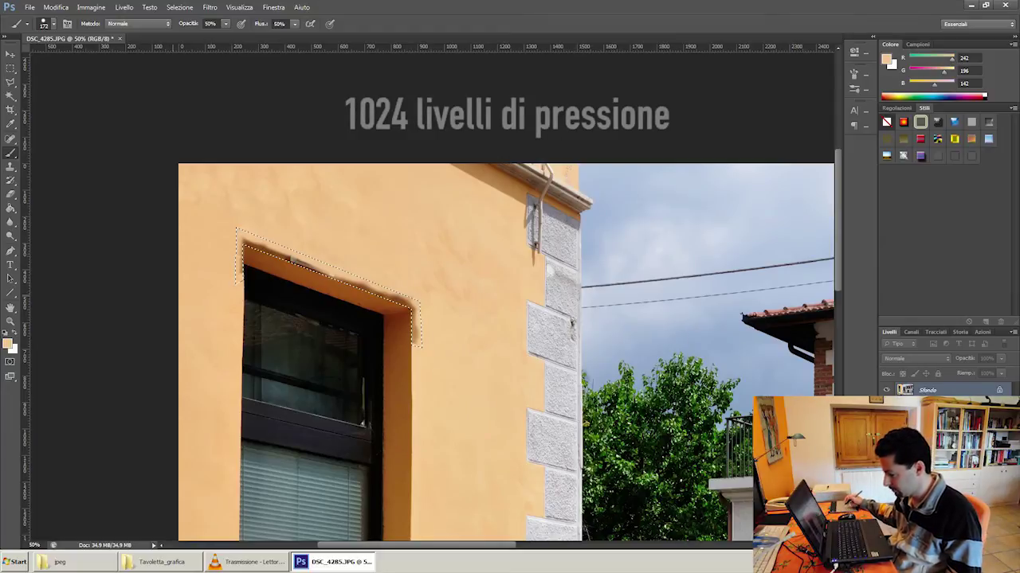
pyautogui.press('3')
pyautogui.press('5')
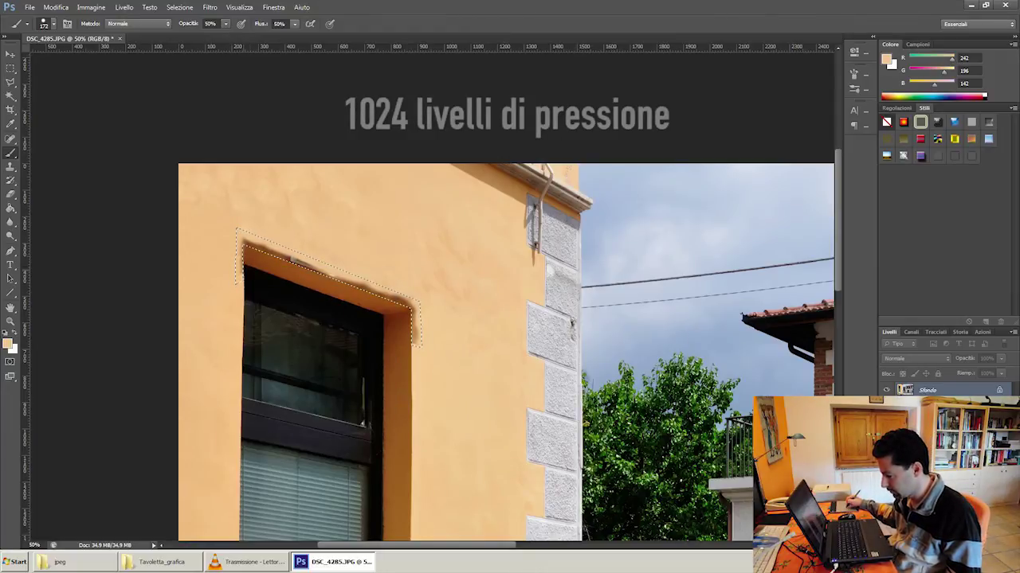
pyautogui.press('7')
pyautogui.press('5')
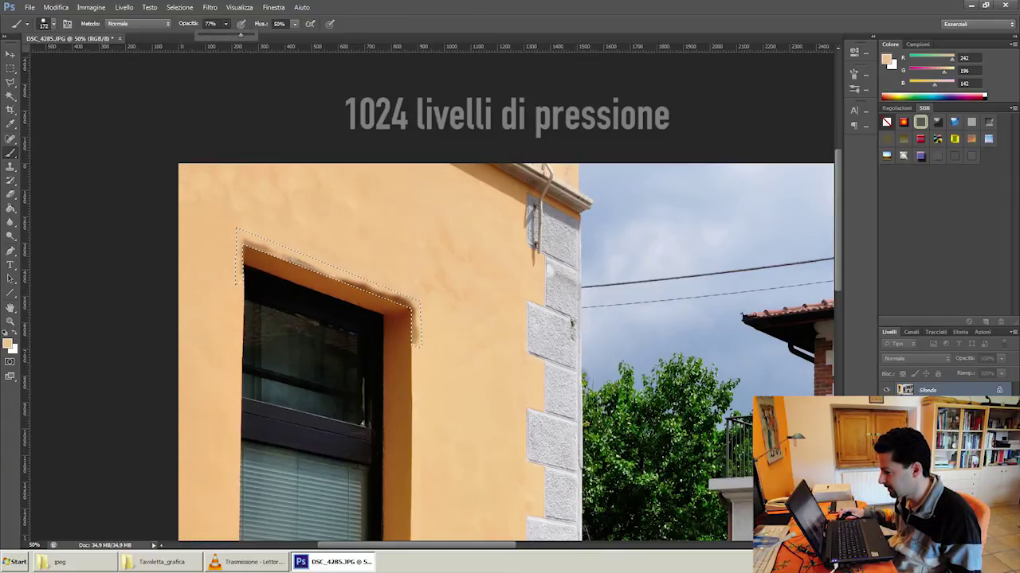
pyautogui.hotkey('shift', '8')
pyautogui.hotkey('shift', '8')
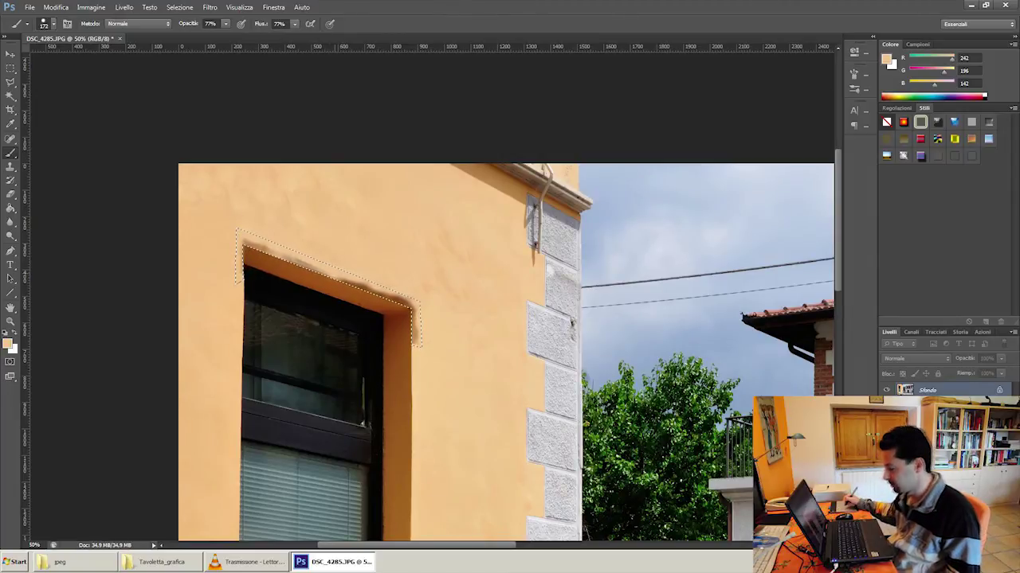
pyautogui.moveTo(334, 279)
pyautogui.mouseDown()
pyautogui.moveTo(410, 301)
pyautogui.moveTo(415, 337)
pyautogui.mouseUp()
pyautogui.moveTo(311, 272); pyautogui.dragTo(376, 295)
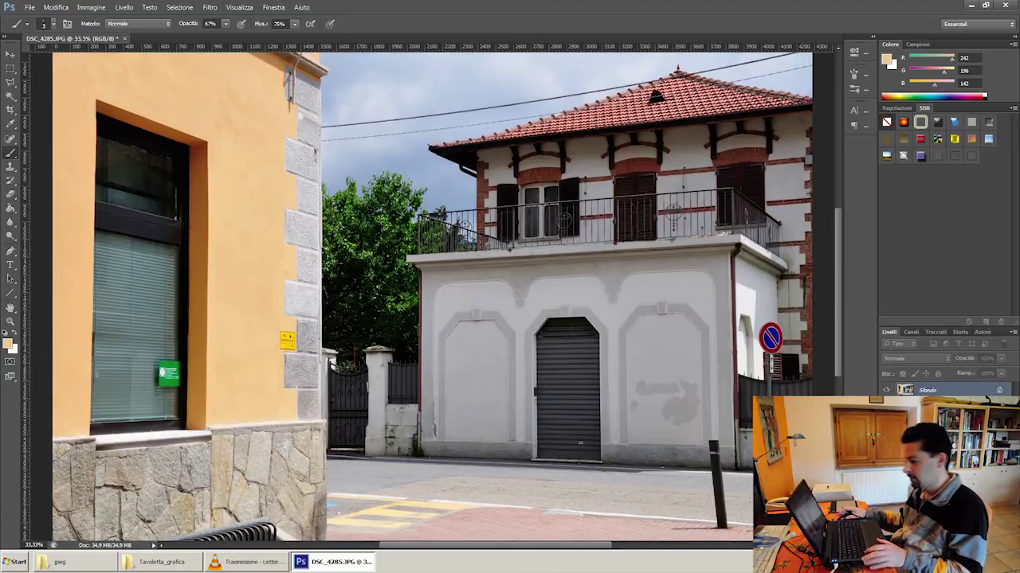
# Zoom out to the whole photo, then zoom and scroll to the gray stains by the garage door
pyautogui.hotkey('ctrl', '-')
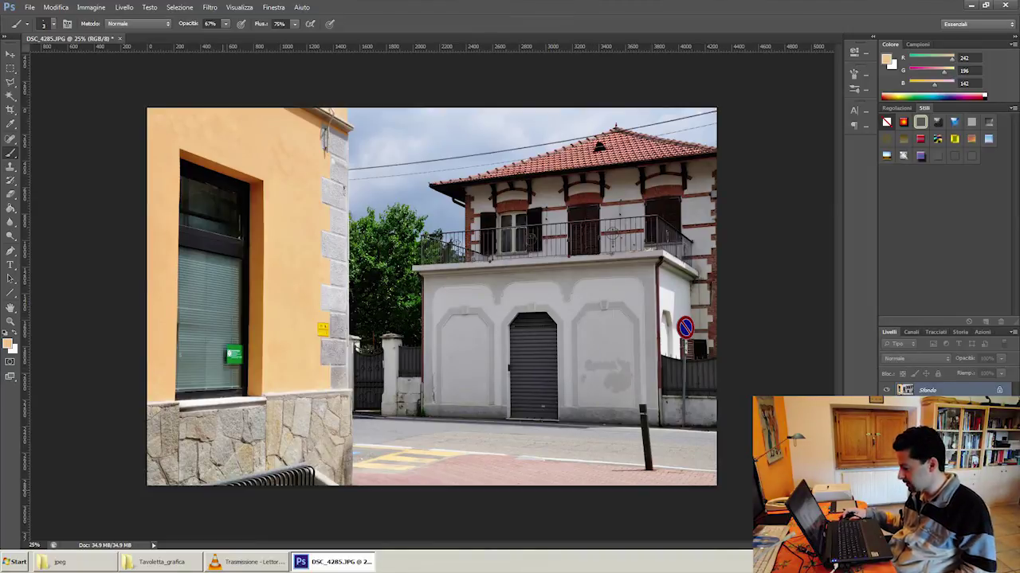
pyautogui.hotkey('ctrl', '+')
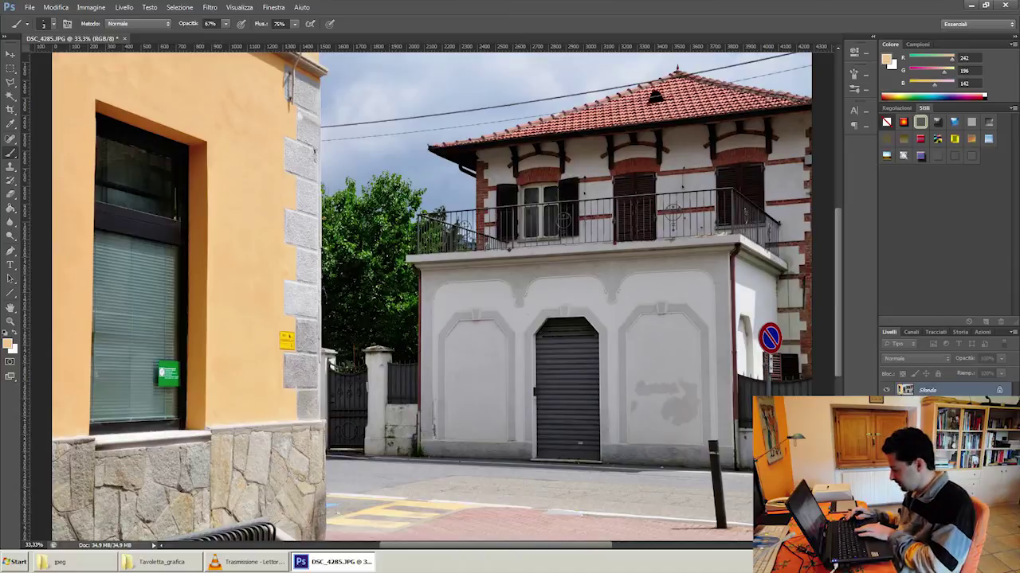
pyautogui.hscroll(5, 430, 295)
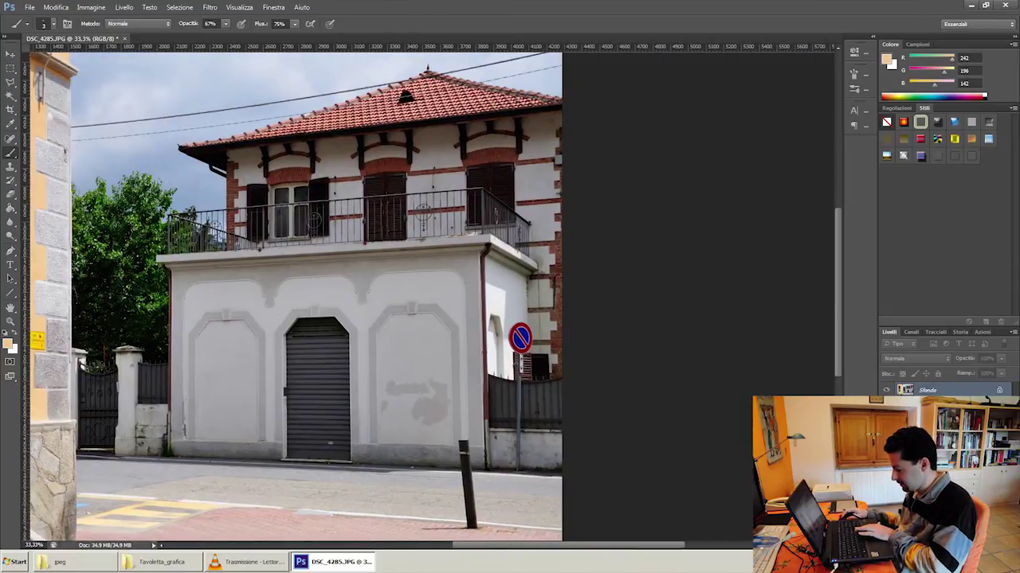
pyautogui.hotkey('ctrl', '+')
pyautogui.hotkey('ctrl', '+')
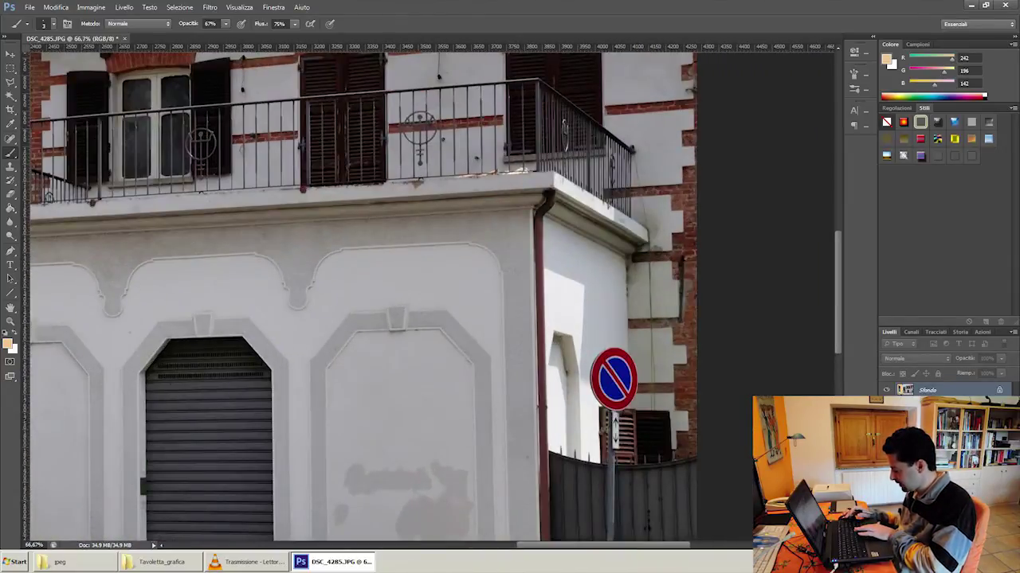
pyautogui.scroll(-3, 363, 295)
pyautogui.scroll(-2, 362, 294)
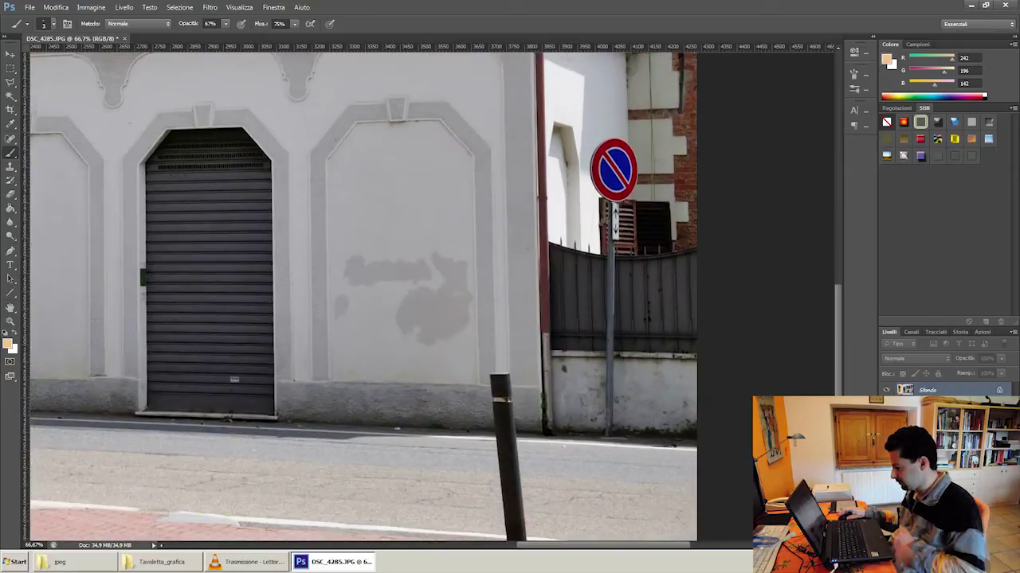
# Set the Eyedropper sample size to 11x11 Average
pyautogui.rightClick(11, 152)
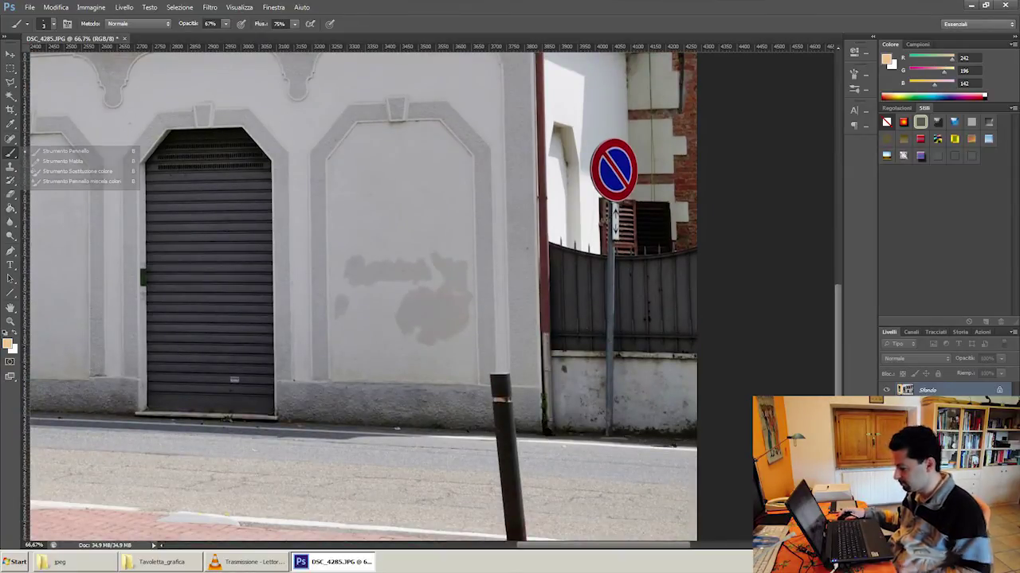
pyautogui.click(53, 23)
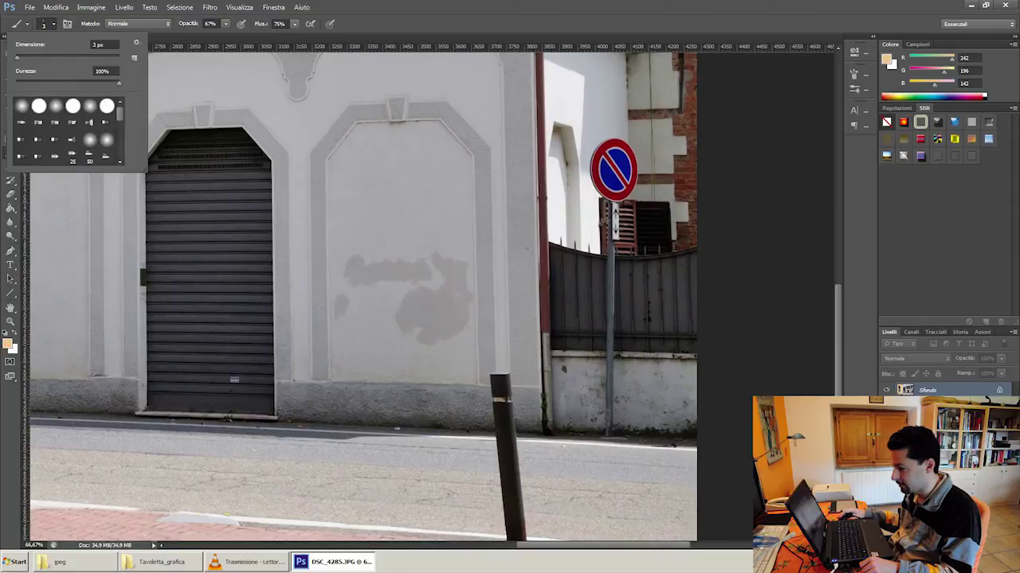
pyautogui.press('i')
pyautogui.rightClick(375, 180)
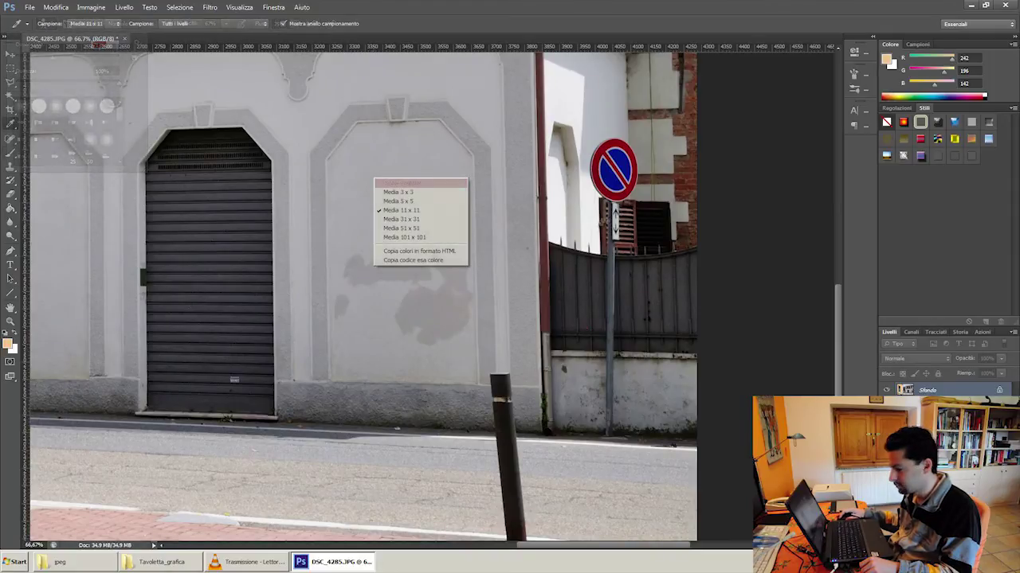
pyautogui.click(401, 211)
# Sample the clean wall beside the stains as foreground grey (R 165, G 164, B 168)
pyautogui.click(396, 429)
pyautogui.click(407, 226)
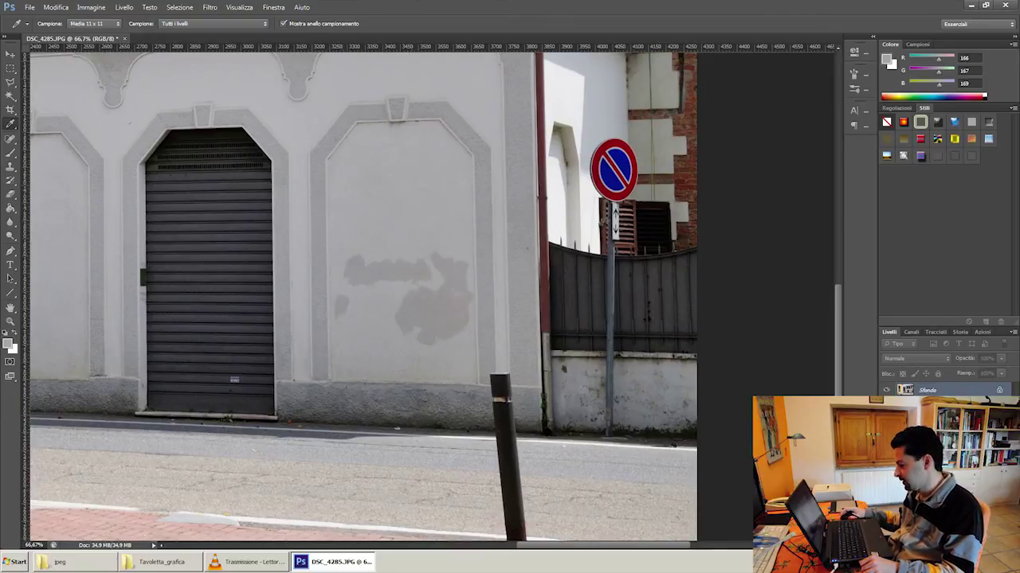
pyautogui.click(363, 271)
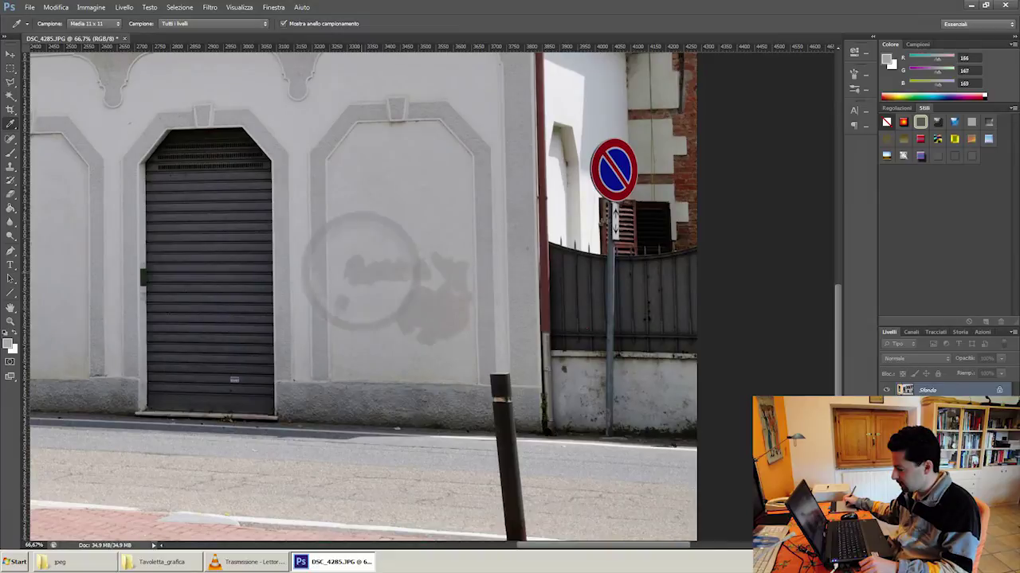
pyautogui.moveTo(363, 271)
pyautogui.mouseDown()
pyautogui.moveTo(375, 263)
pyautogui.moveTo(364, 255)
pyautogui.mouseUp()
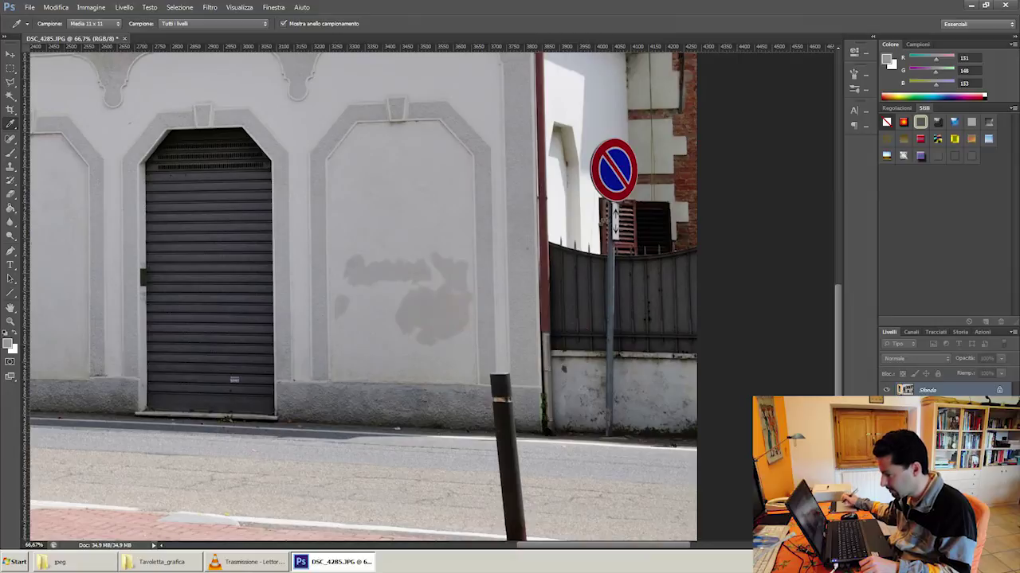
pyautogui.click(392, 229)
pyautogui.press('m')
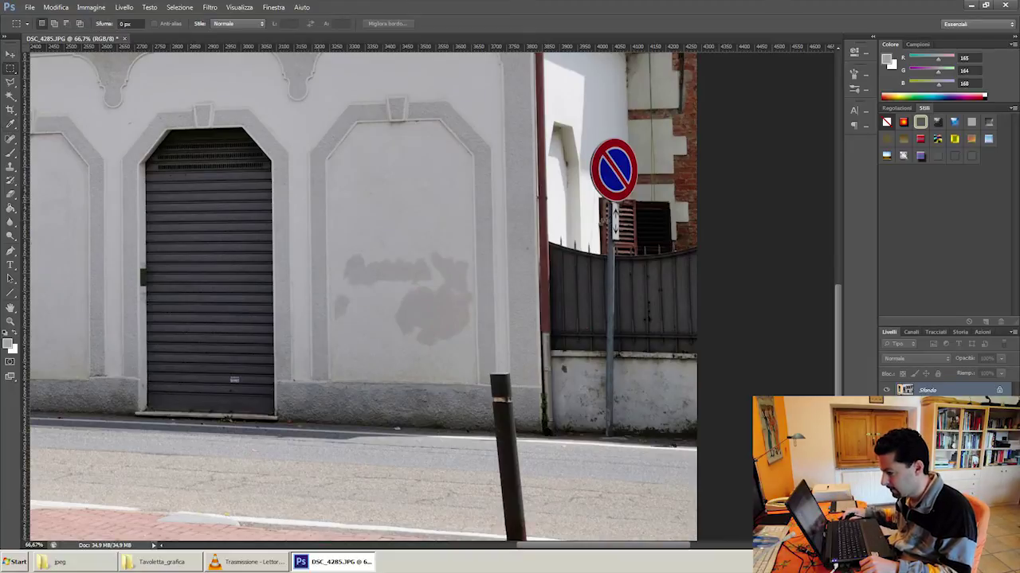
# Brush the sampled grey at 75% opacity and flow over the top, middle and bottom of the stains
pyautogui.press('b')
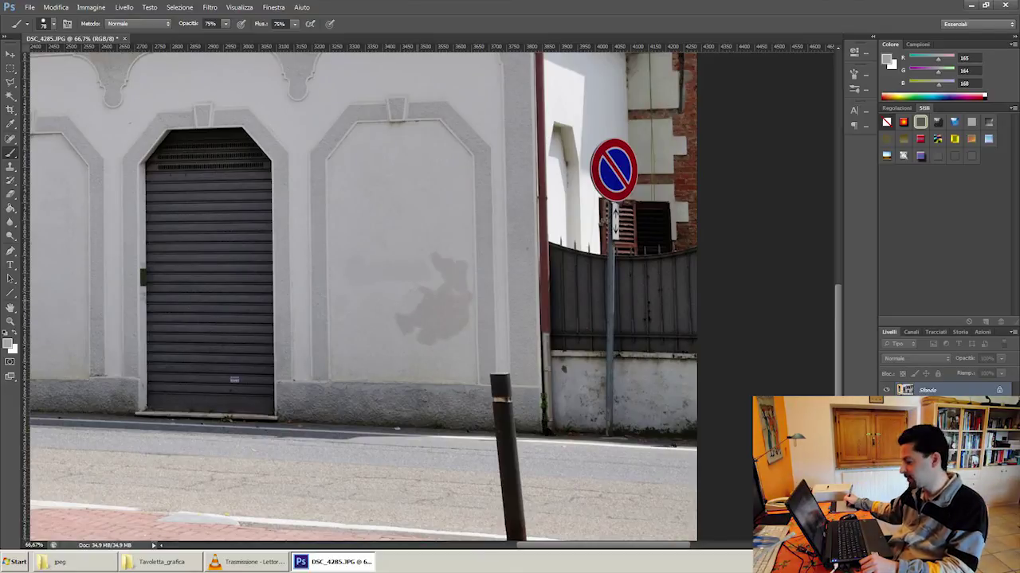
pyautogui.click(424, 290)
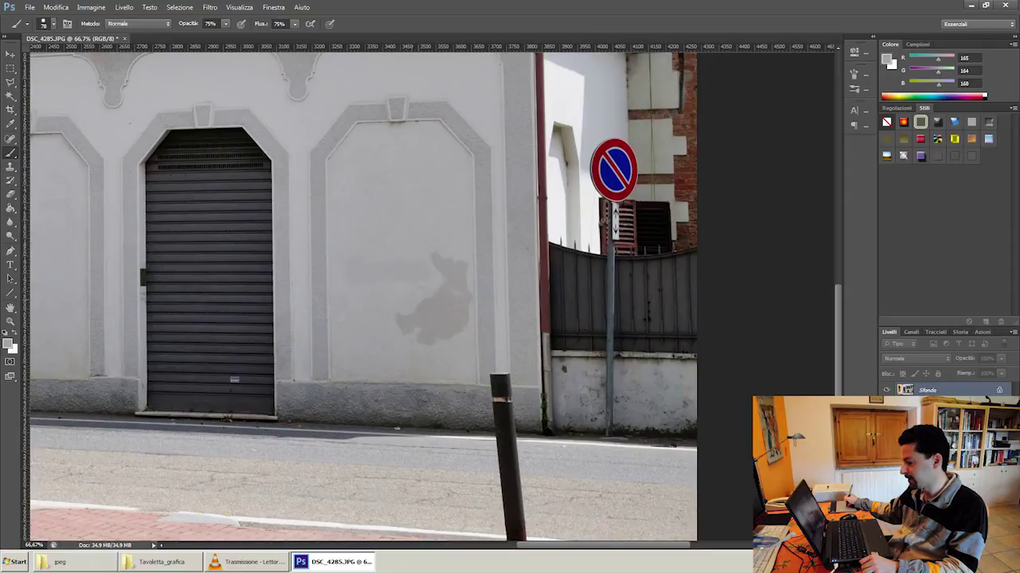
pyautogui.click(403, 322)
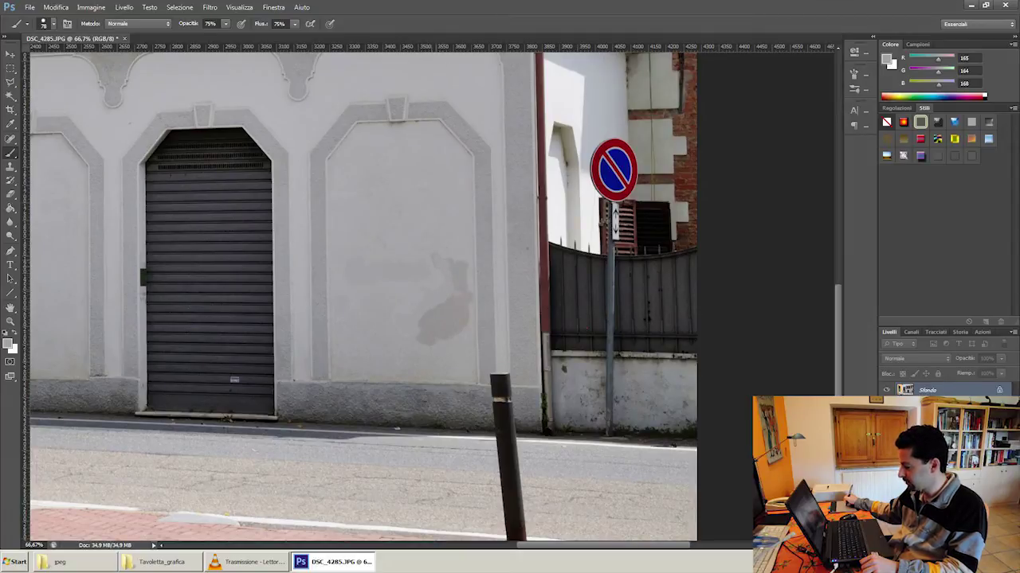
pyautogui.click(427, 340)
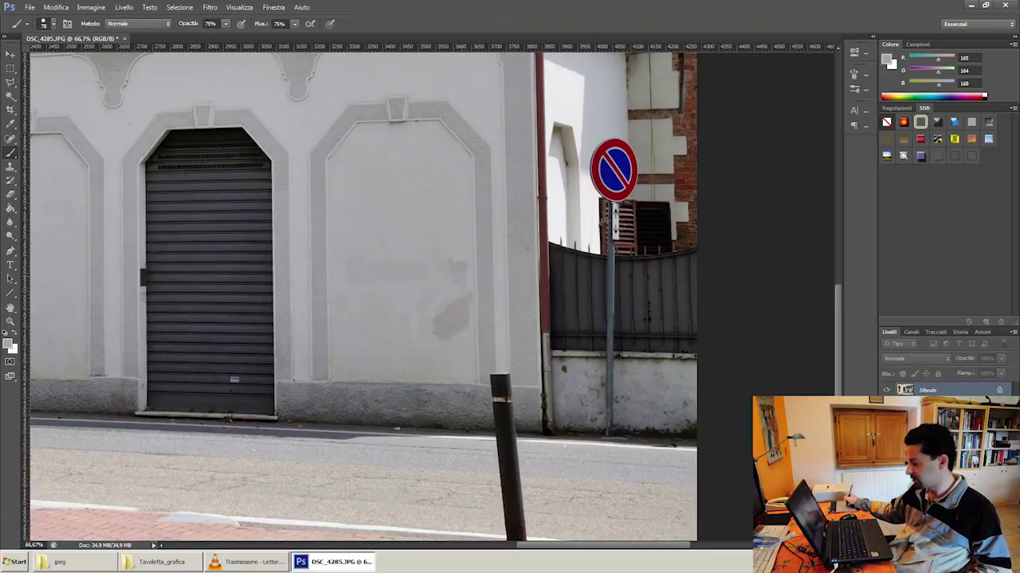
# Clone-stamp away the last two small grey marks on the white wall
pyautogui.press('s')
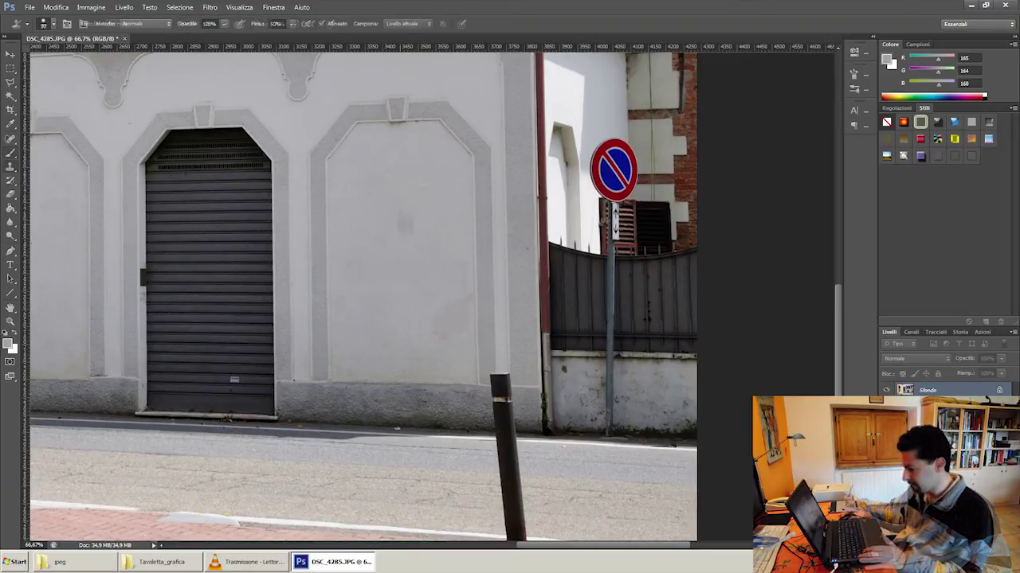
pyautogui.click(401, 226)
pyautogui.click(399, 207)
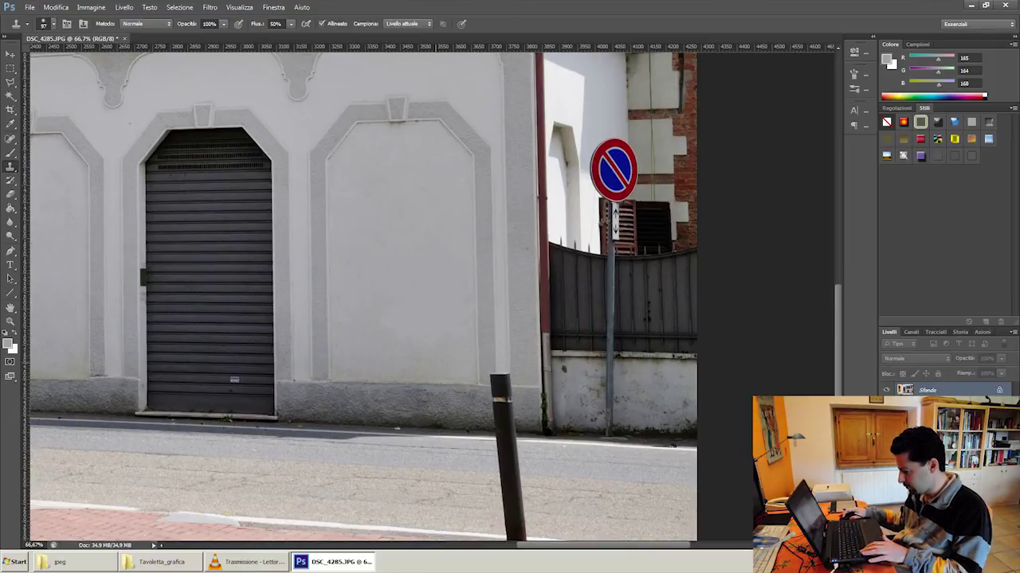
pyautogui.rightClick(430, 345)
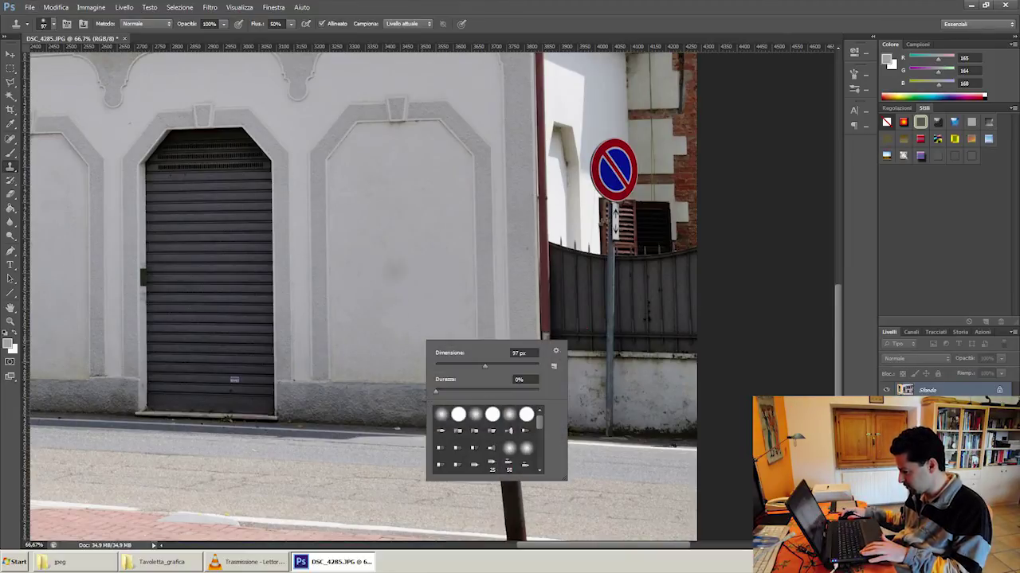
pyautogui.press('Escape')
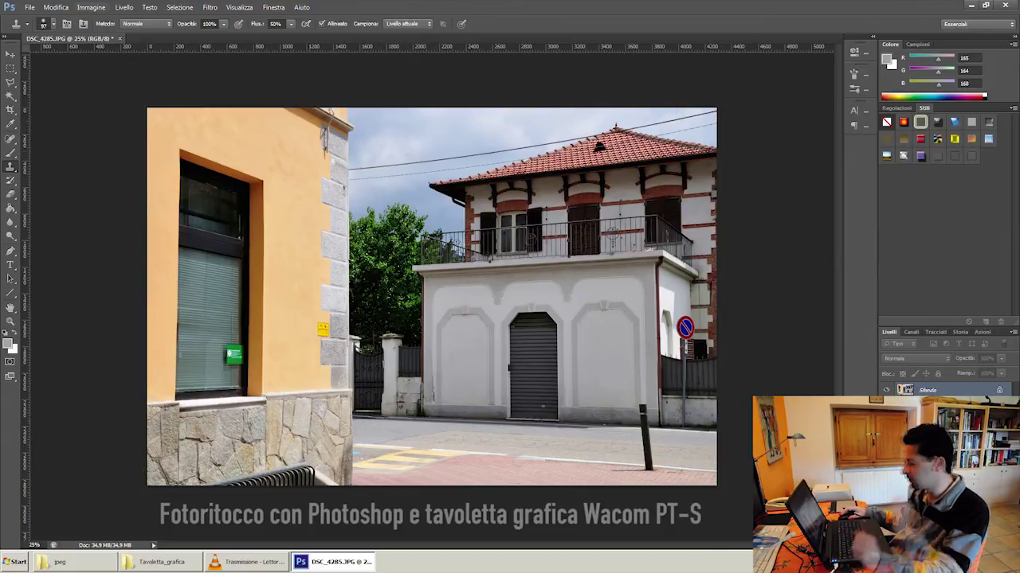
pyautogui.click(91, 8)
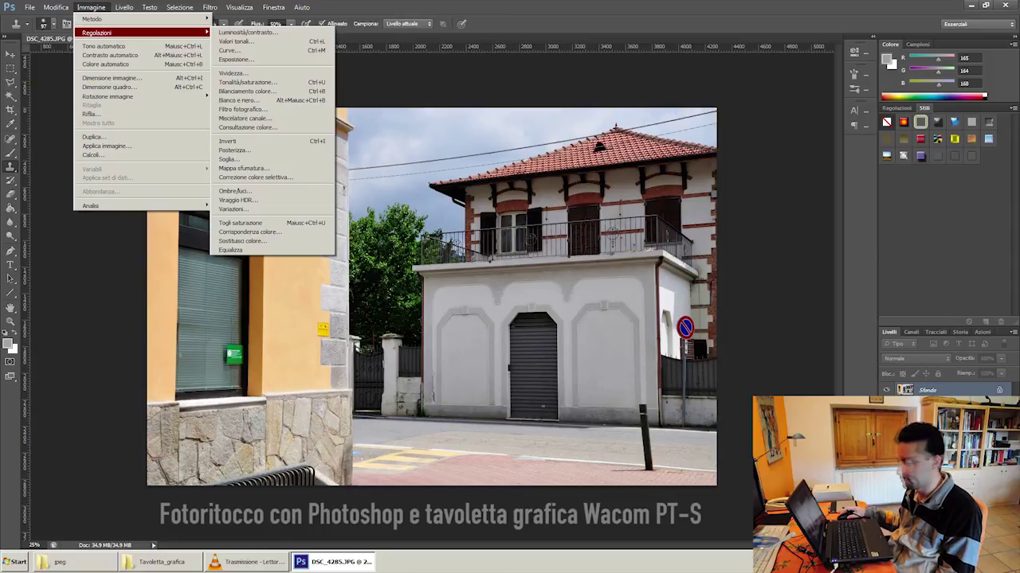
pyautogui.click(180, 7)
pyautogui.press('Escape')
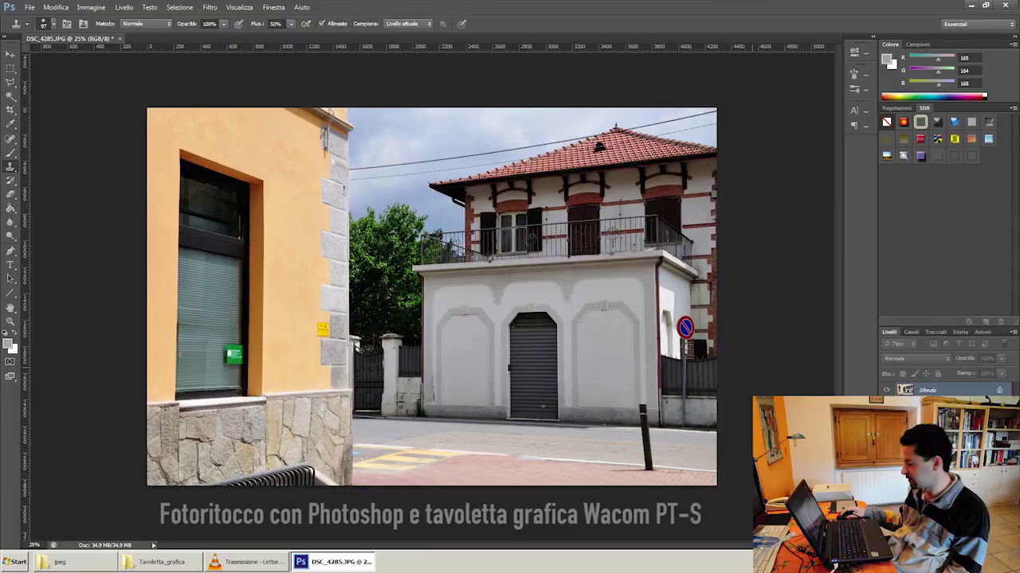